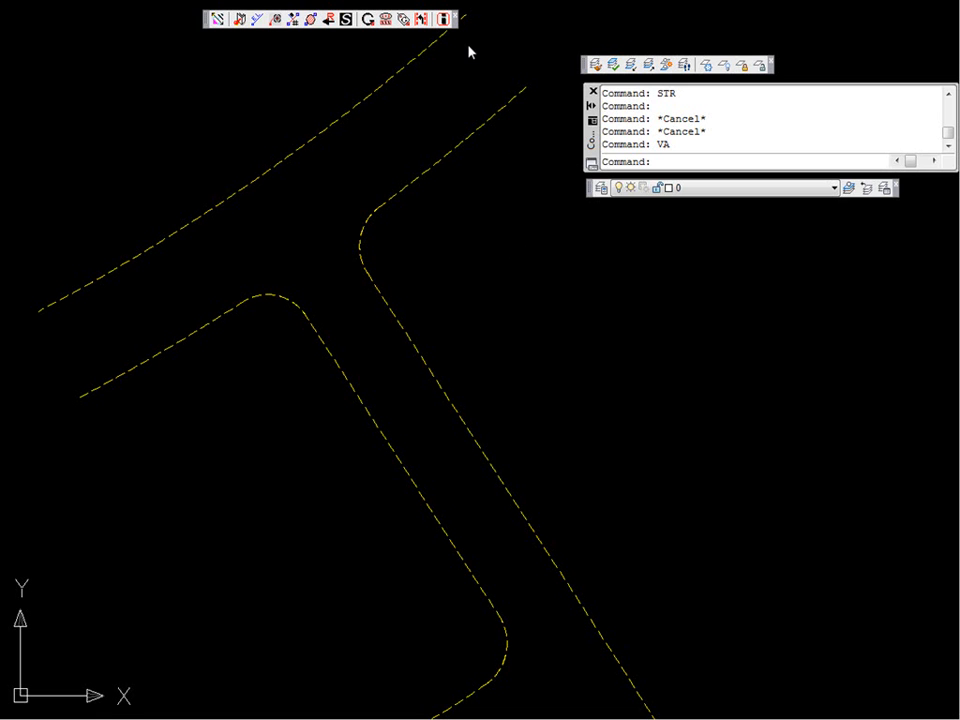
Step: Offset the side street's straight right edge line by 14 towards the road centre, onto the proposed Solid-Continuous Lane striping layer
click(424, 19)
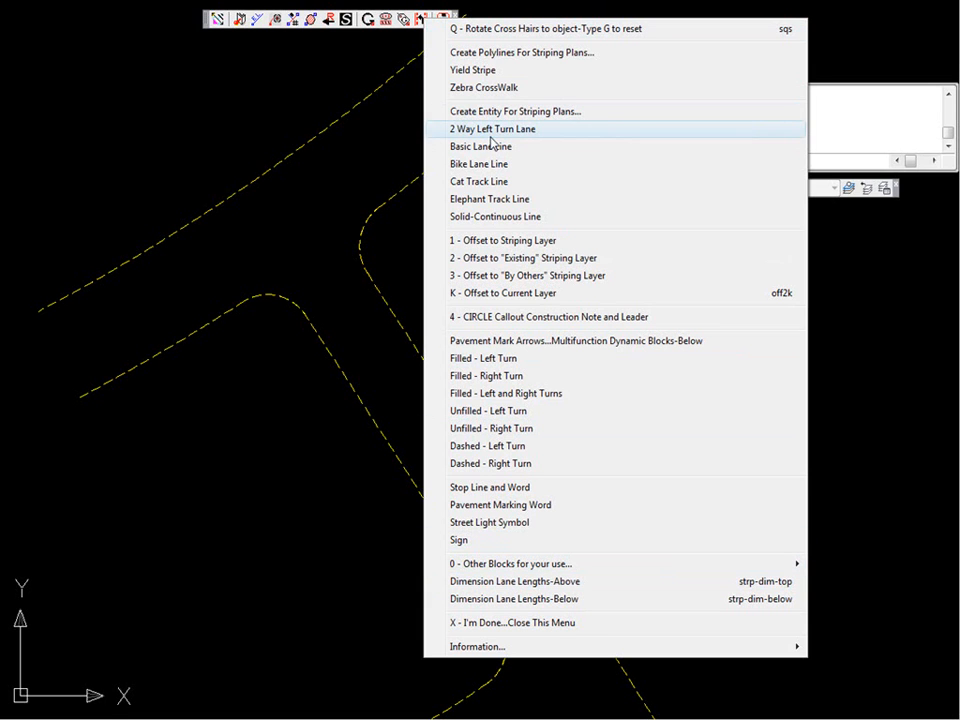
click(499, 245)
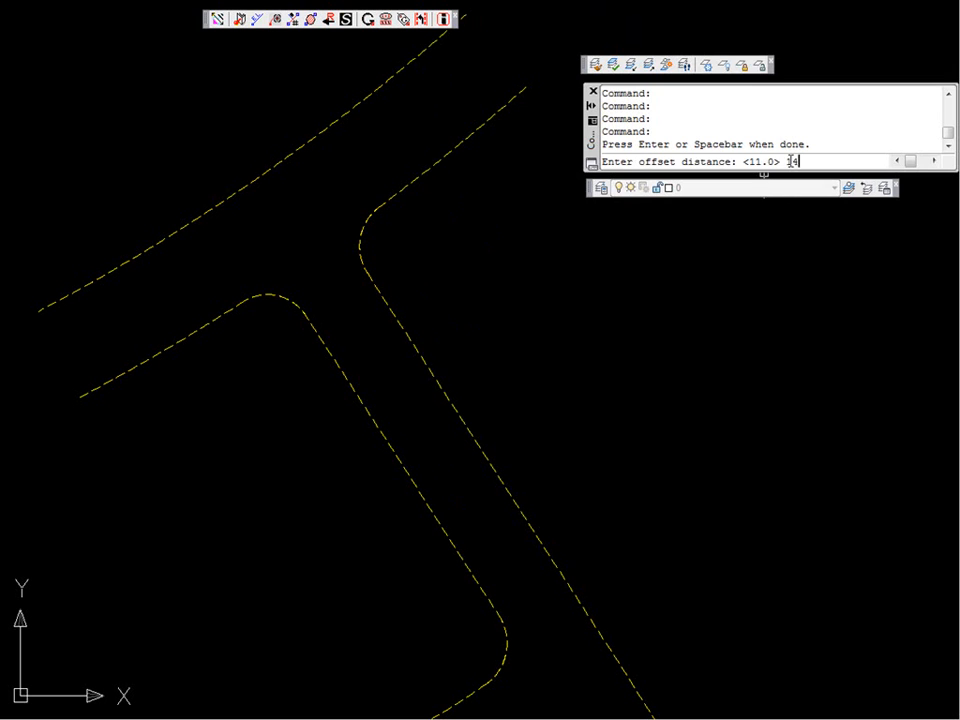
key(Return)
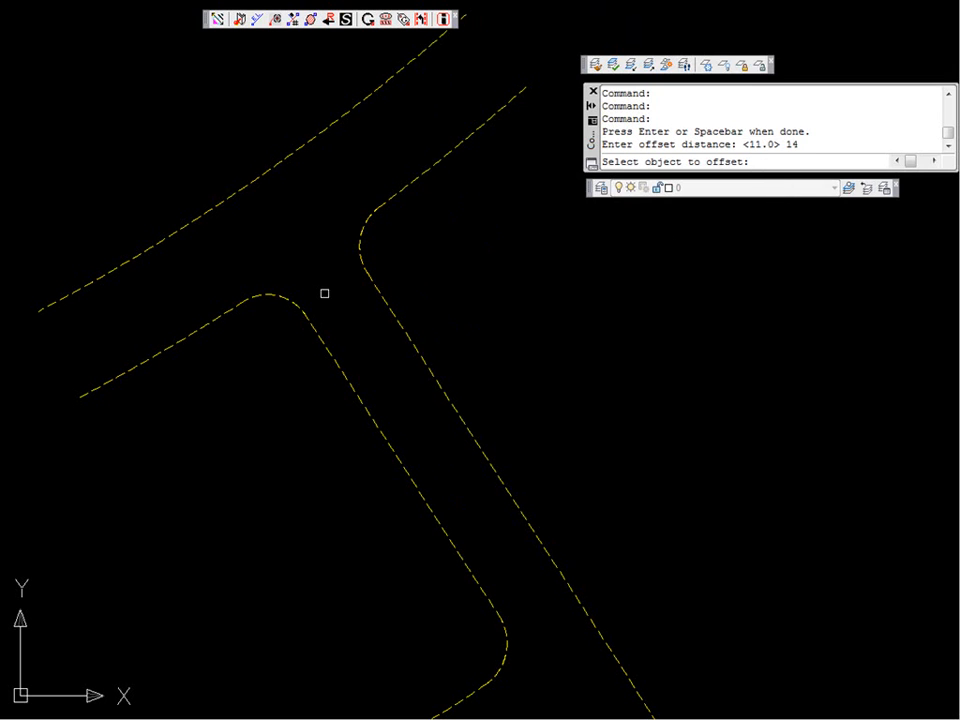
click(385, 307)
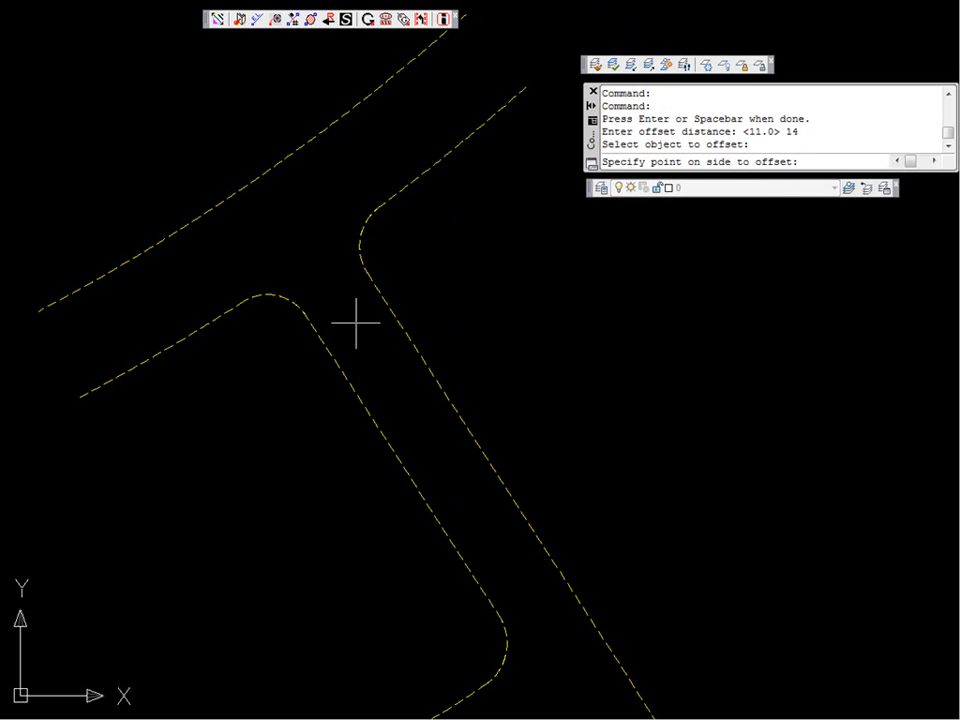
click(356, 324)
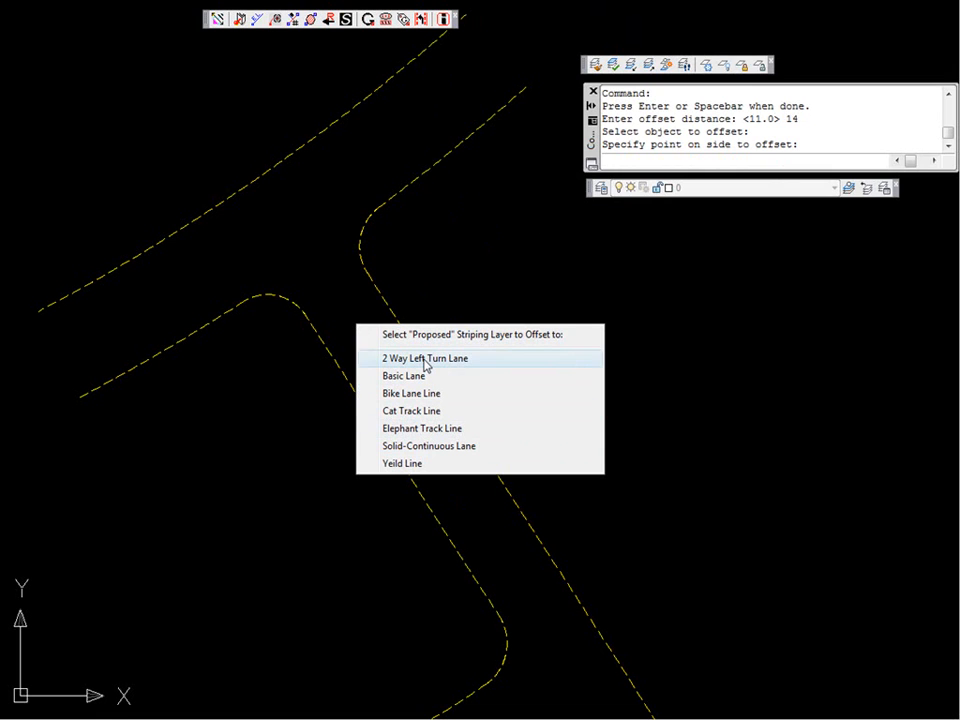
click(445, 453)
scroll(361, 301, down, 2)
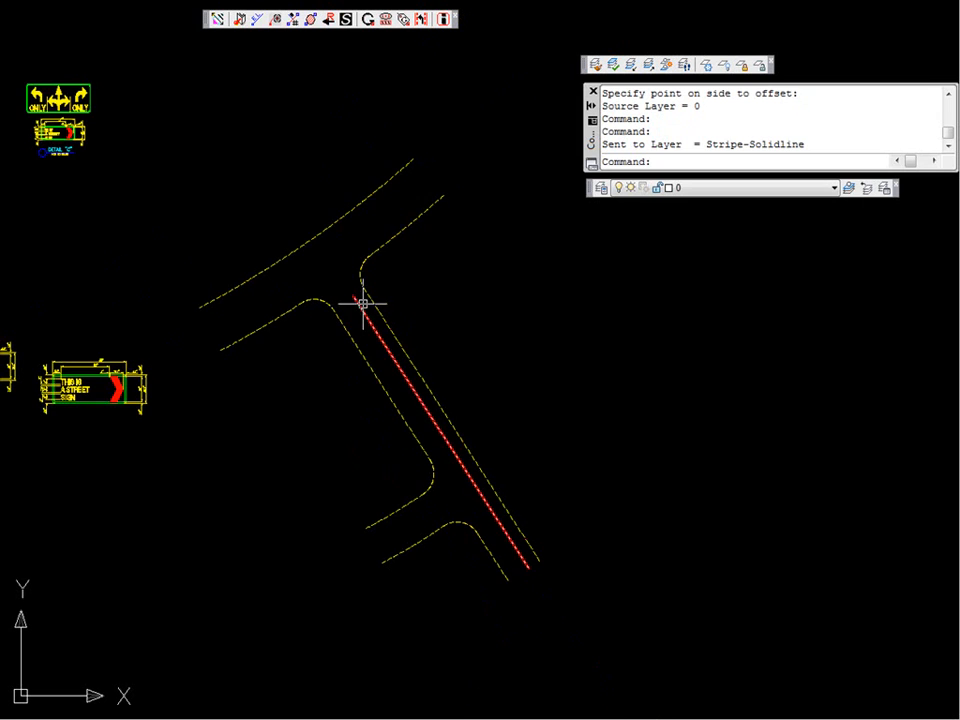
scroll(444, 437, up, 3)
click(441, 433)
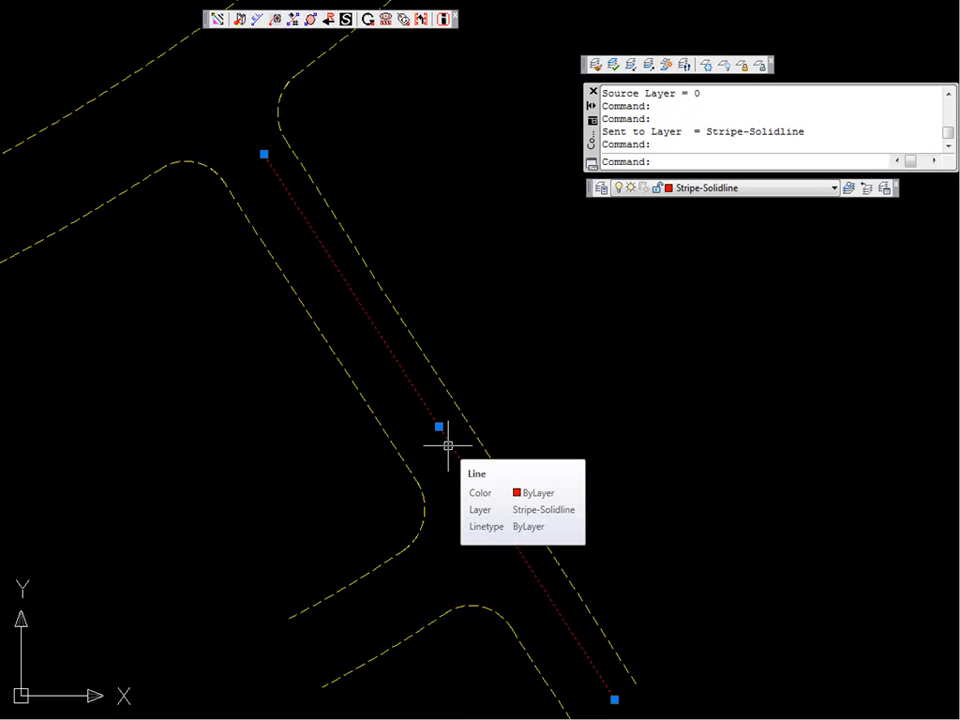
key(Escape)
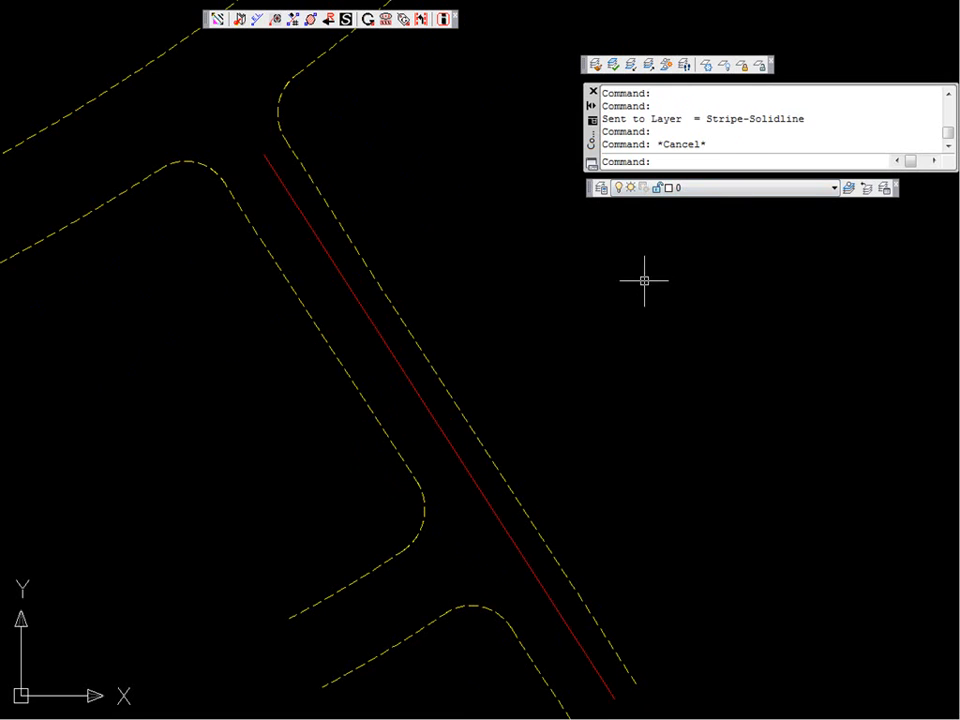
Step: Shorten the new red stripe dynamically from its lower end so it stops partway along the side street
text(y)
key(Return)
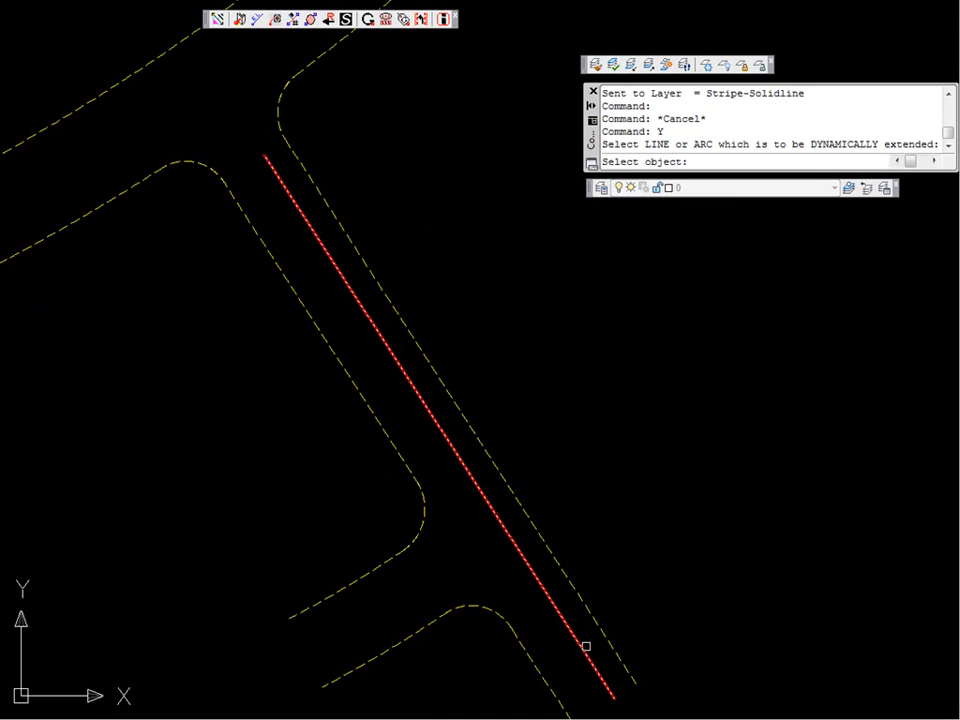
click(594, 671)
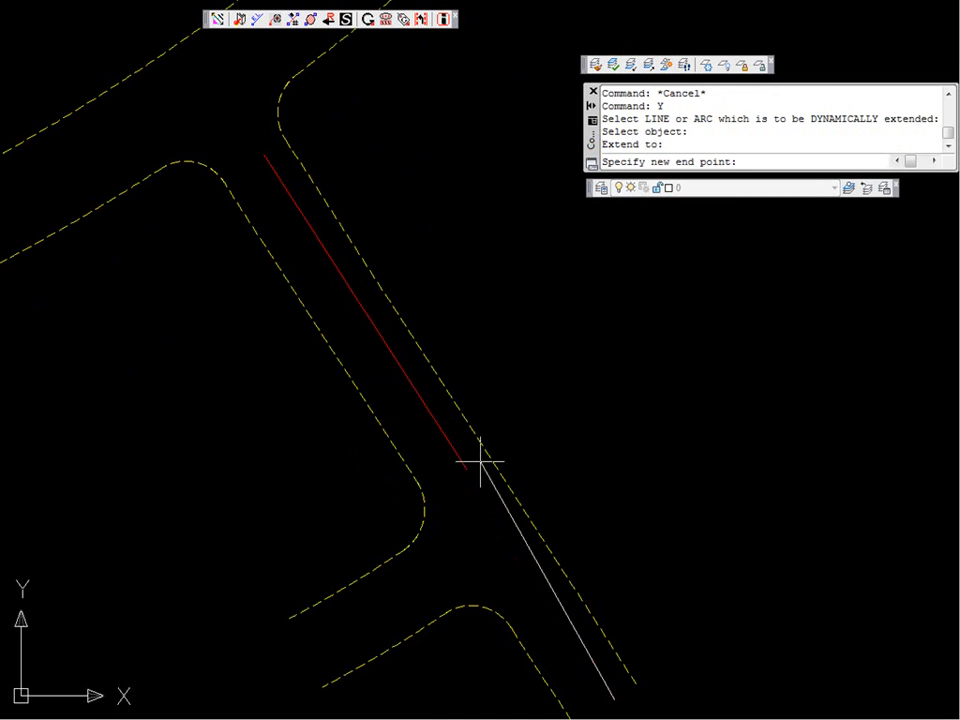
click(404, 352)
scroll(283, 152, up, 3)
middle_drag(283, 152, 332, 273)
key(Escape)
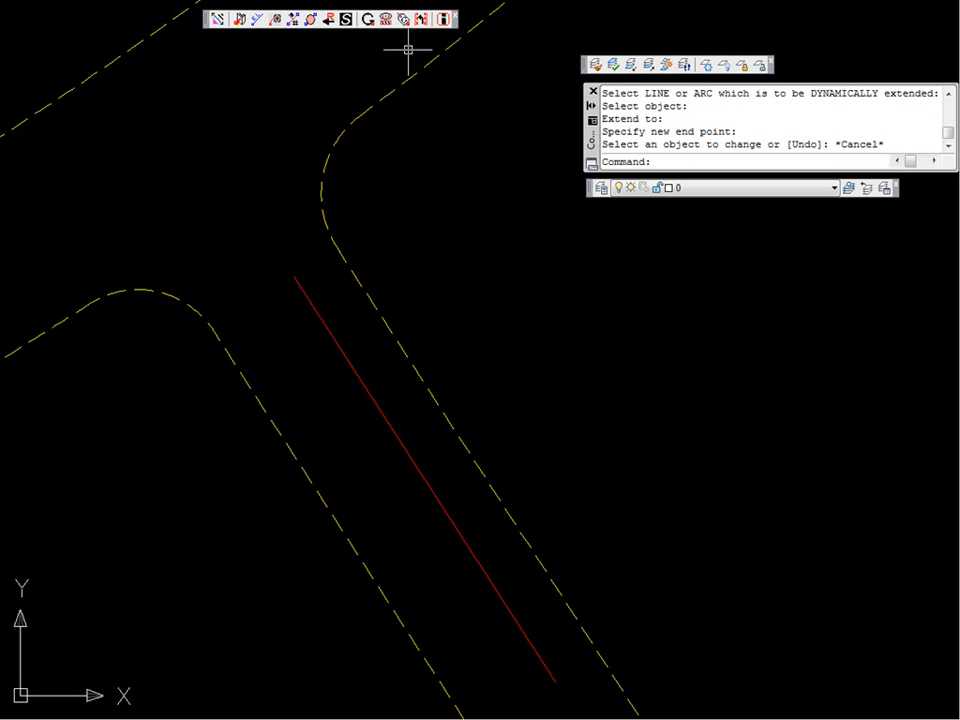
Step: Offset the shortened red stripe by 12 towards the opposite road edge, onto the proposed Solid-Continuous Lane striping layer
click(419, 20)
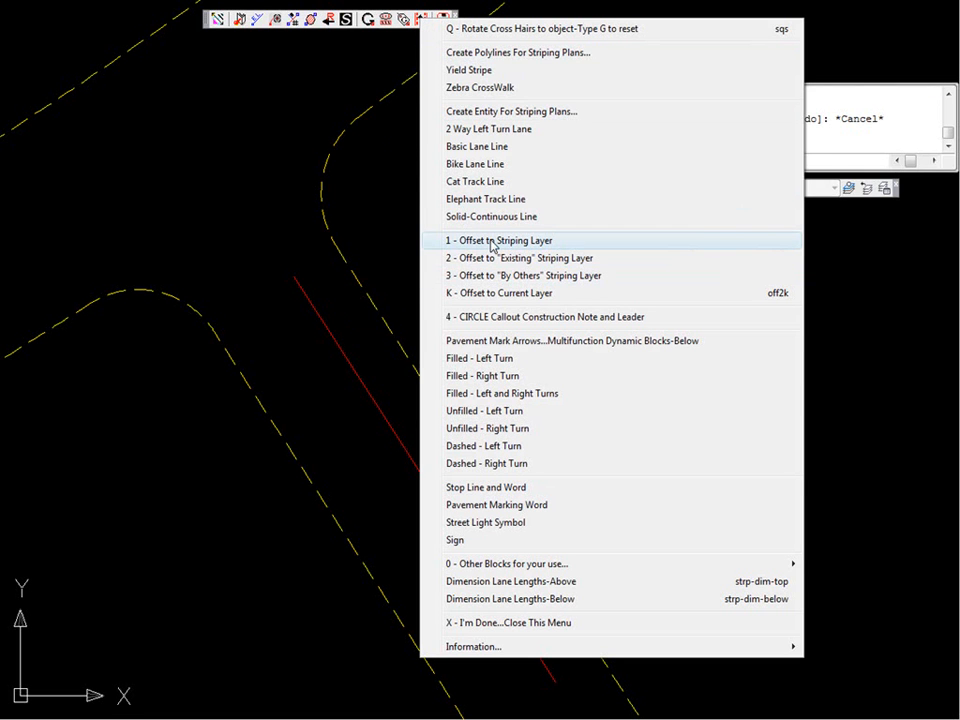
click(492, 241)
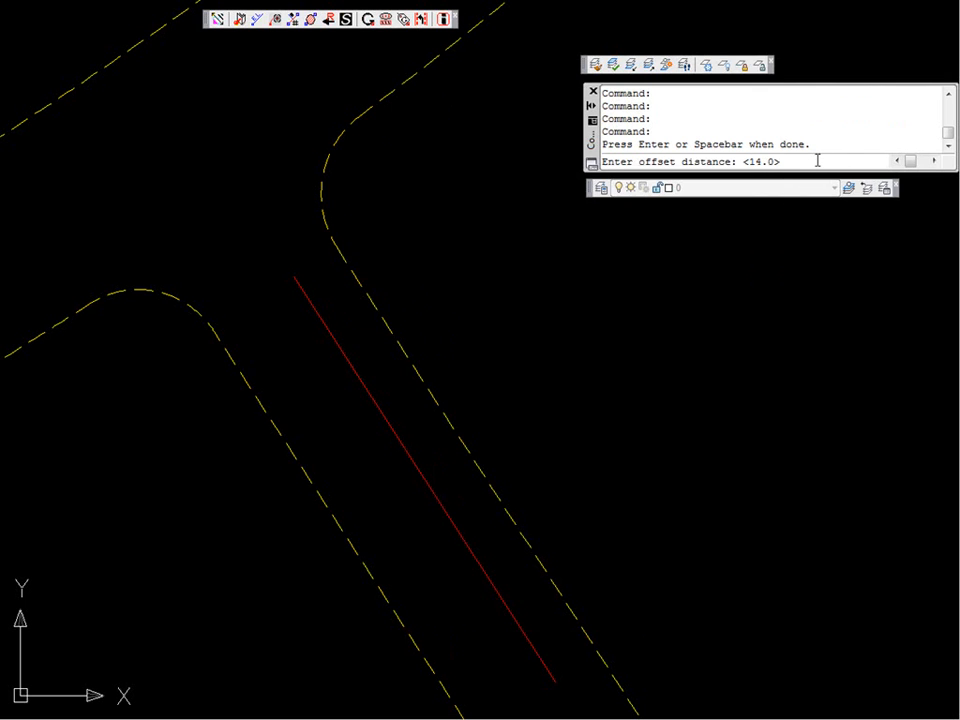
text(12)
key(Return)
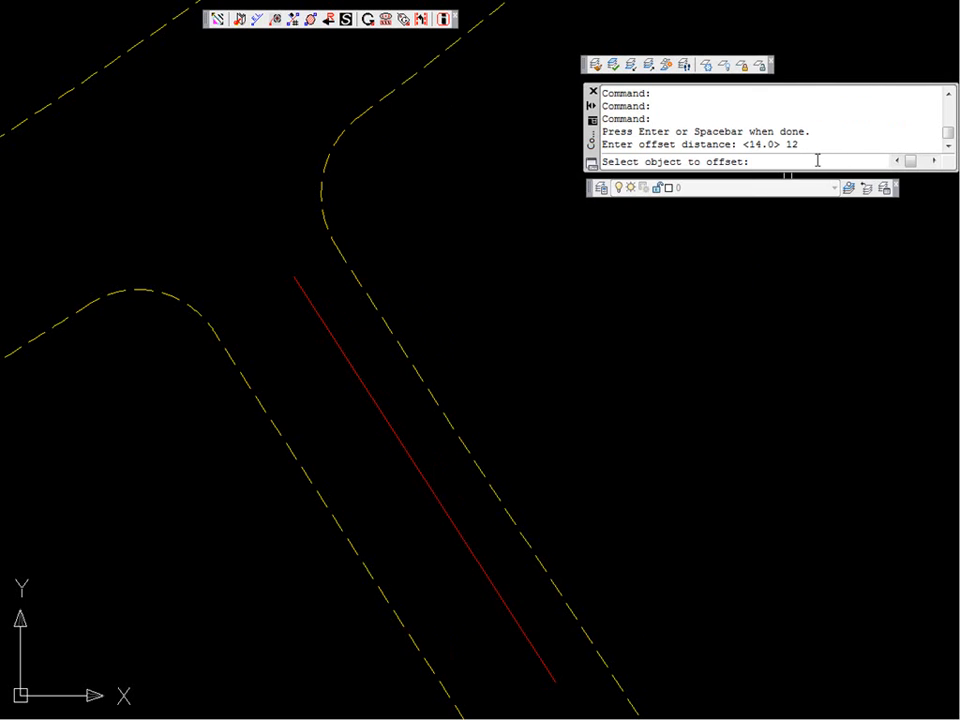
click(362, 371)
click(337, 401)
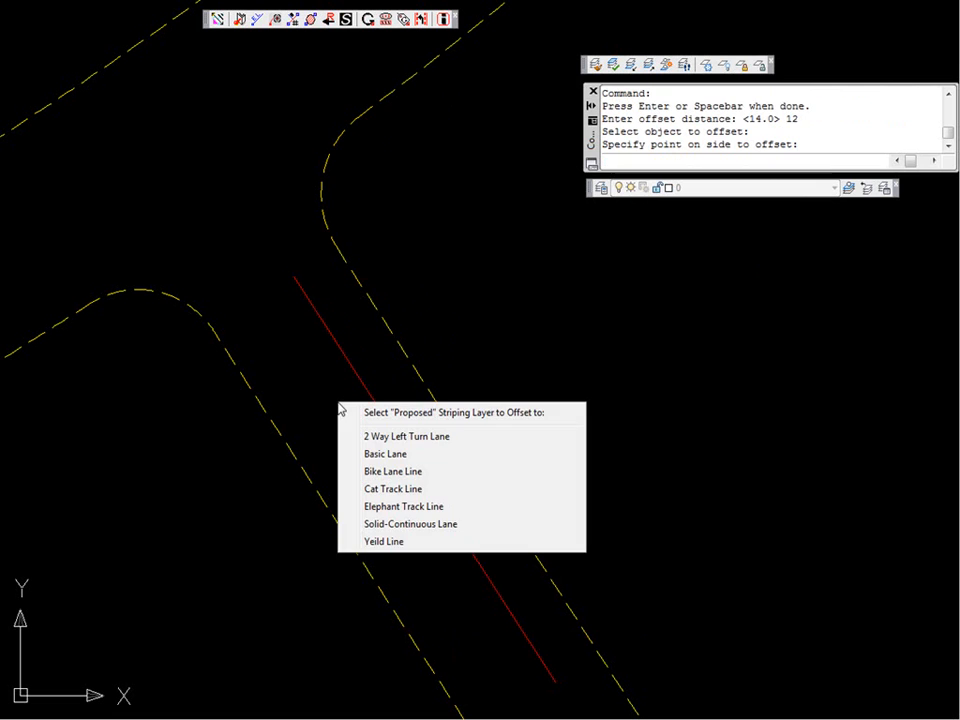
click(410, 522)
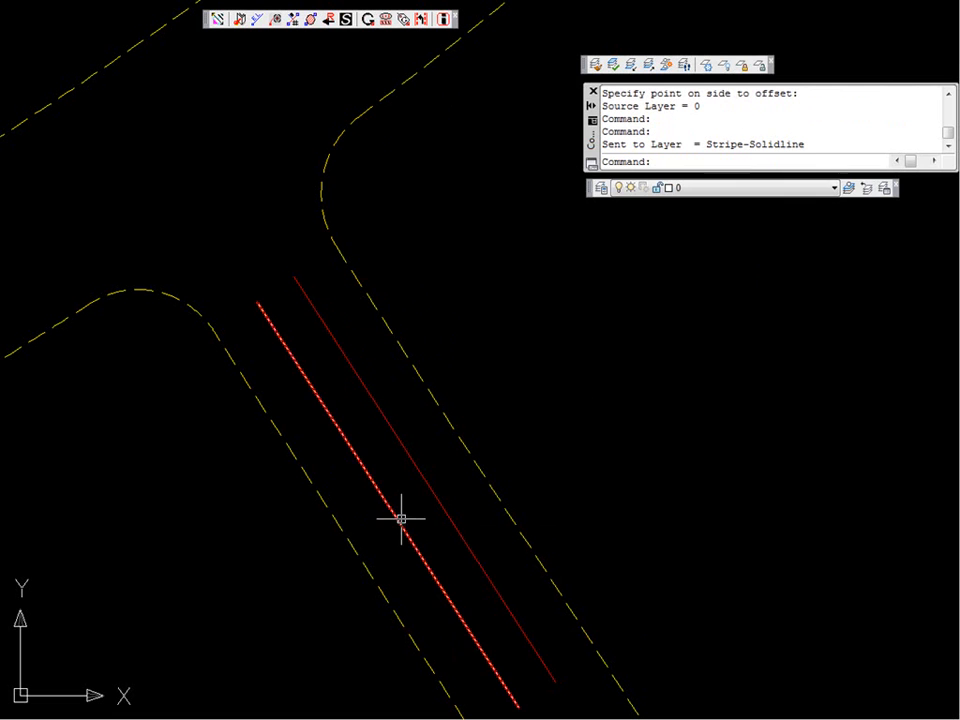
Step: Make Stripe-Solidline the current layer by picking the second red stripe
scroll(275, 337, up, 5)
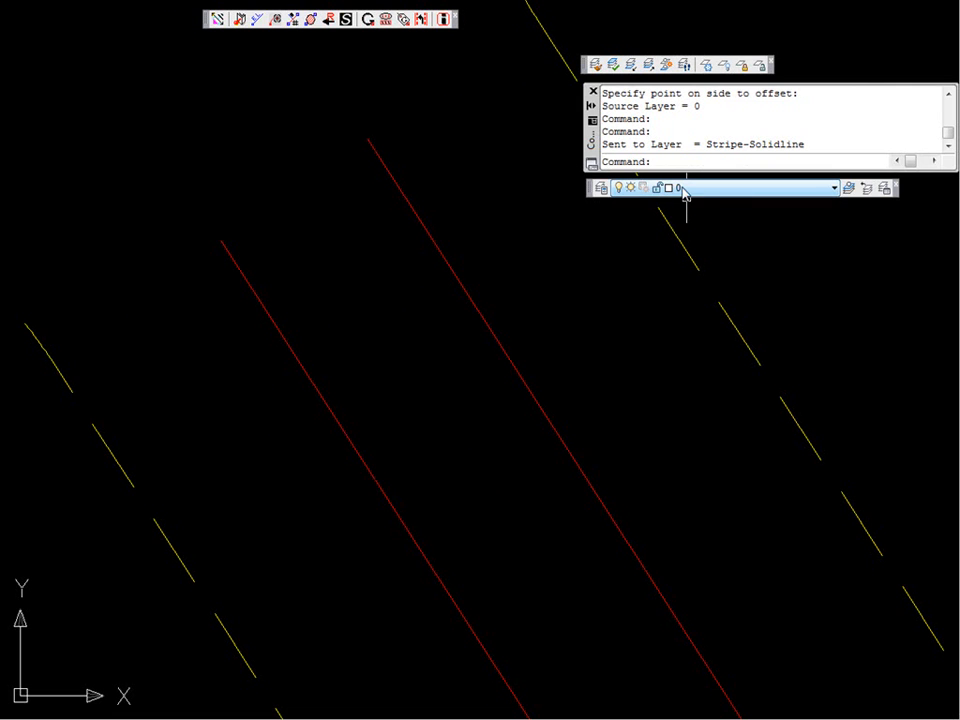
text(Q)
key(Return)
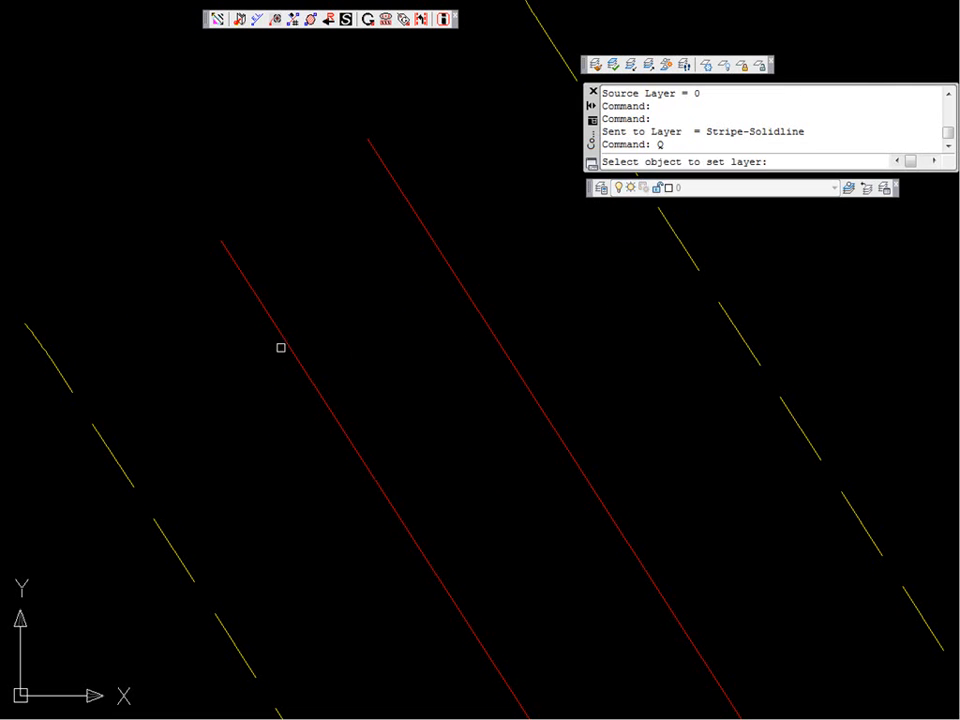
click(283, 344)
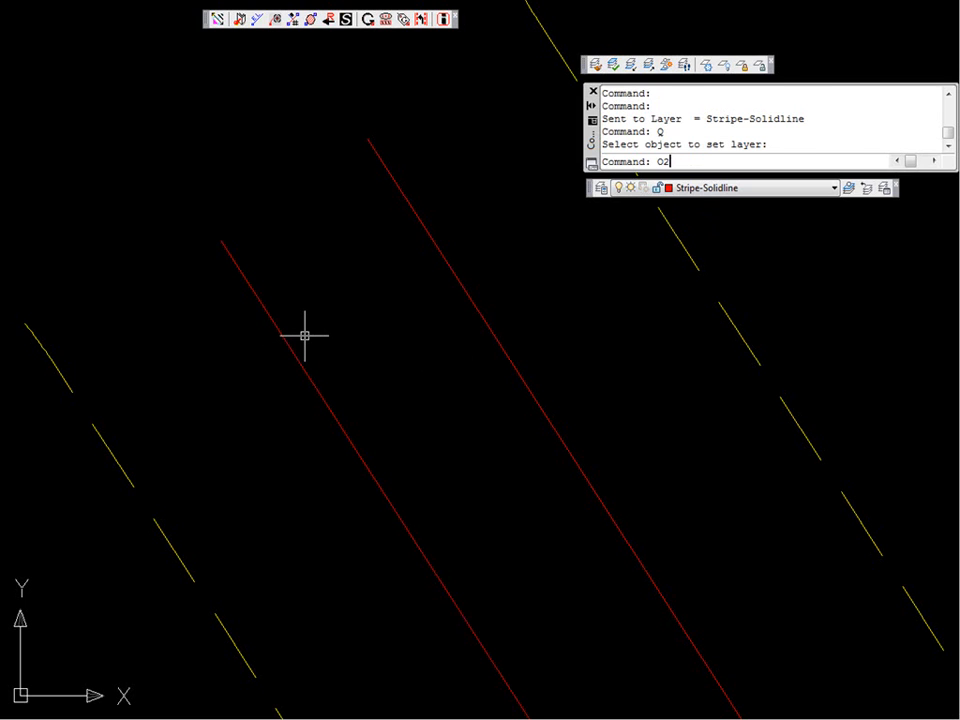
Step: Offset the second red stripe to both sides on the current layer with a total width of 1.2
key(Return)
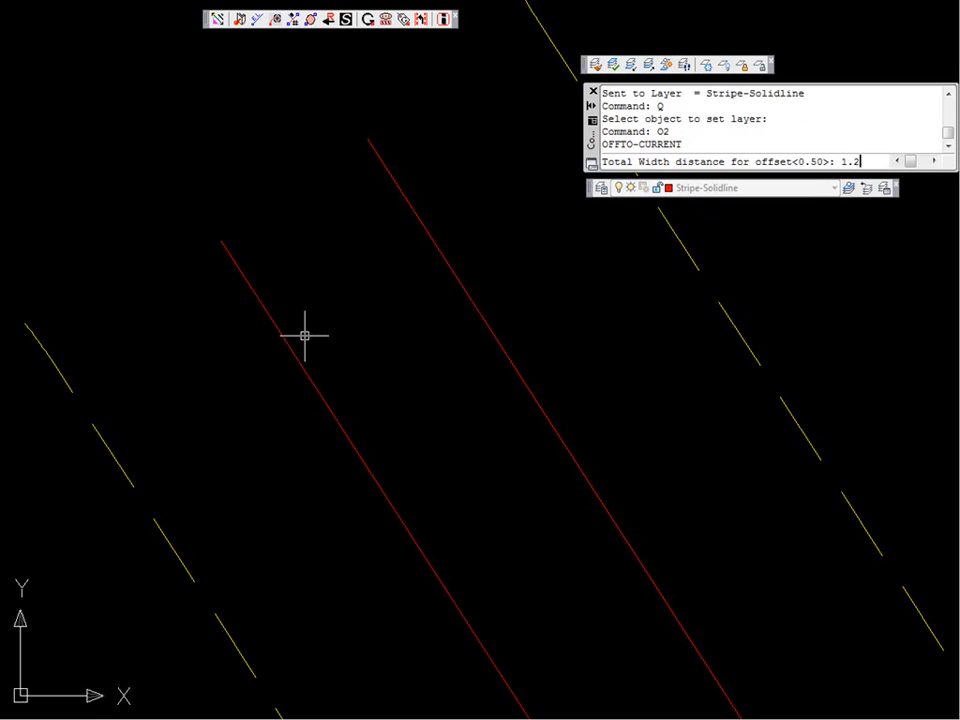
key(Return)
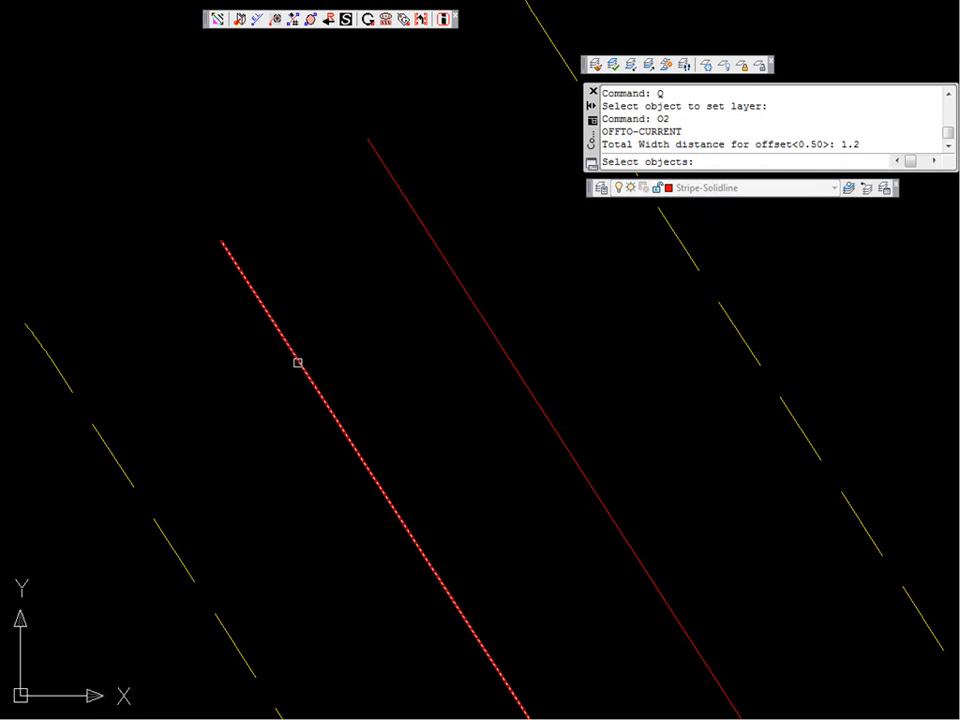
click(297, 362)
key(Return)
scroll(306, 364, up, 3)
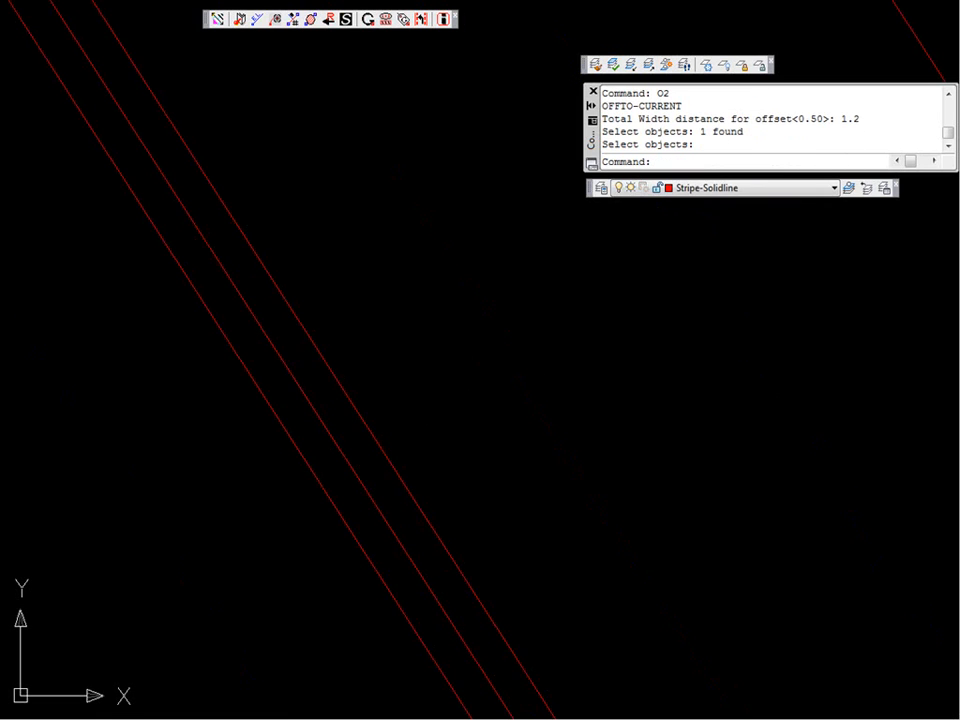
Step: Erase the middle line between the two newly offset stripes
click(291, 371)
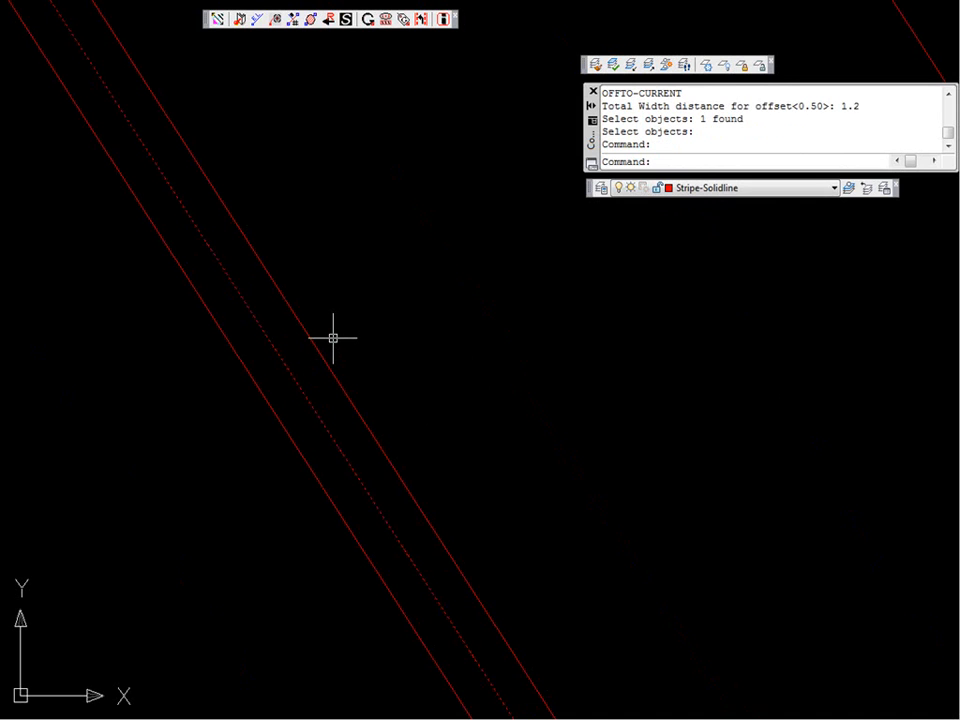
text(E)
key(Return)
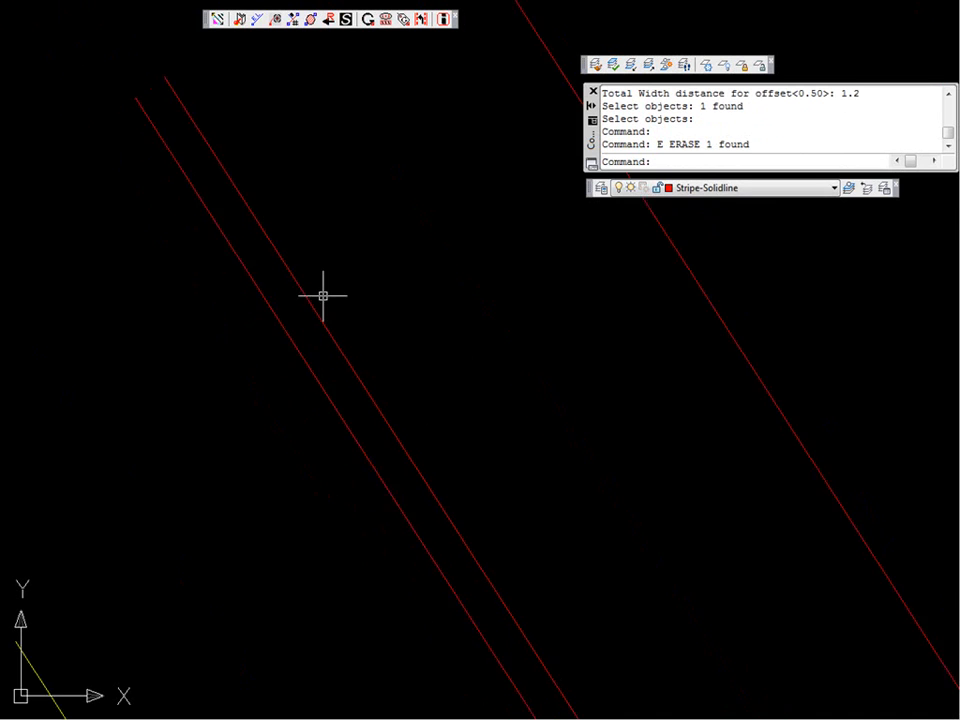
scroll(324, 287, down, 2)
middle_drag(306, 231, 323, 296)
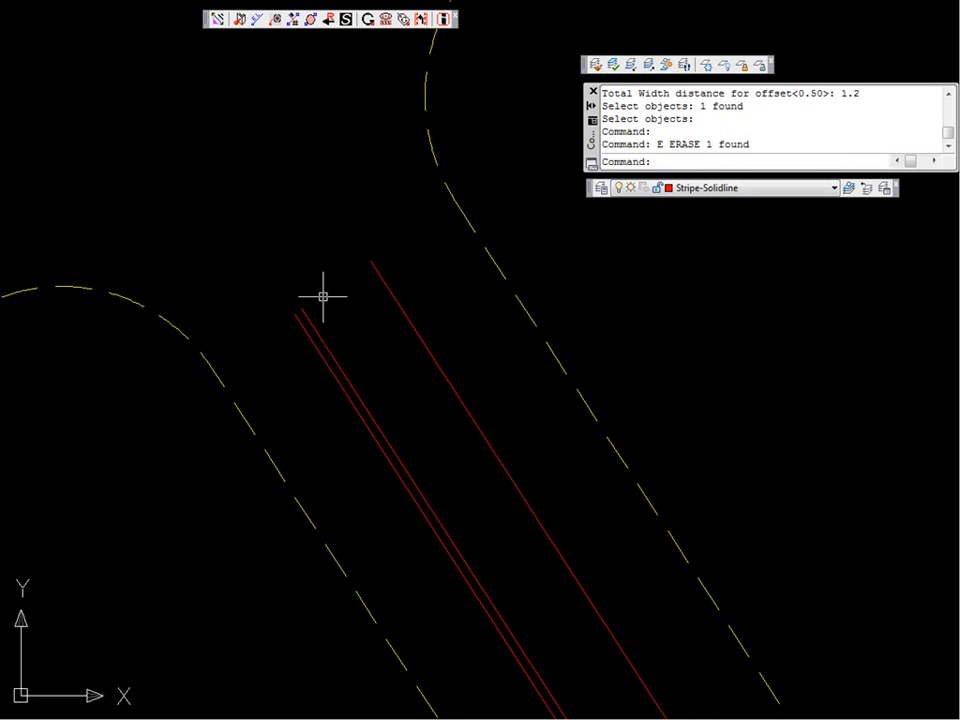
middle_drag(317, 253, 280, 285)
middle_drag(288, 202, 256, 243)
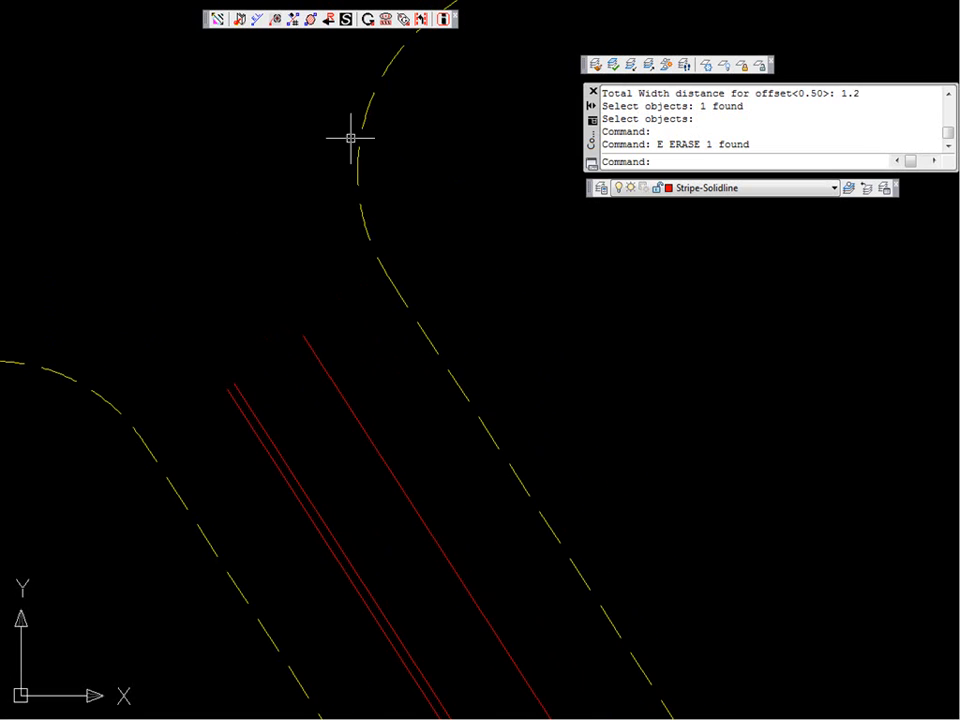
click(421, 18)
click(404, 98)
click(394, 116)
scroll(311, 181, down, 2)
text(STR)
key(Return)
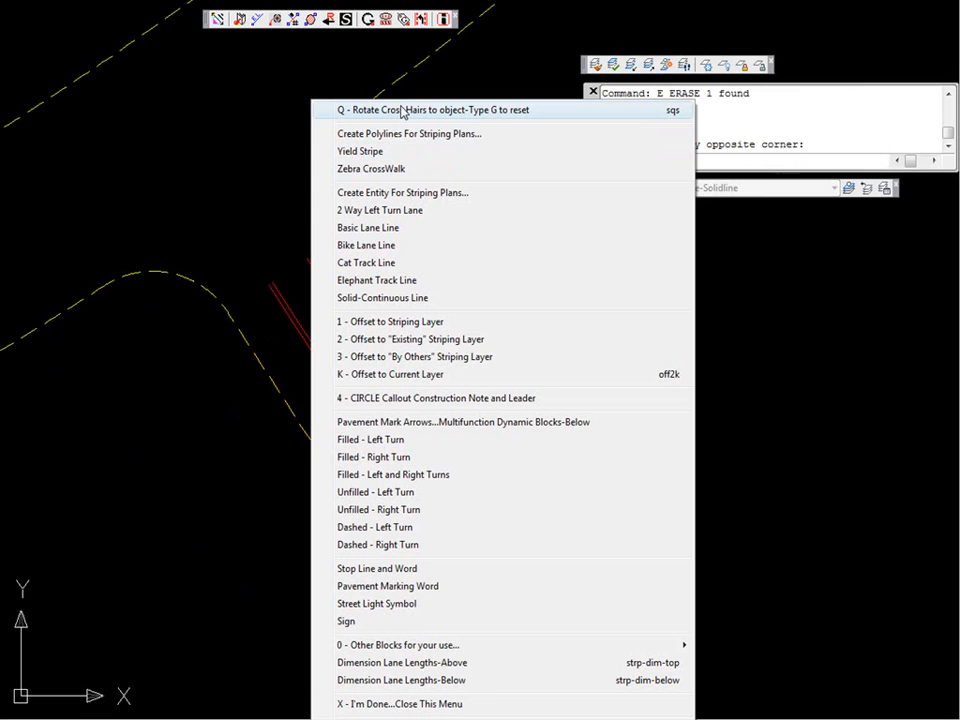
click(344, 72)
click(336, 58)
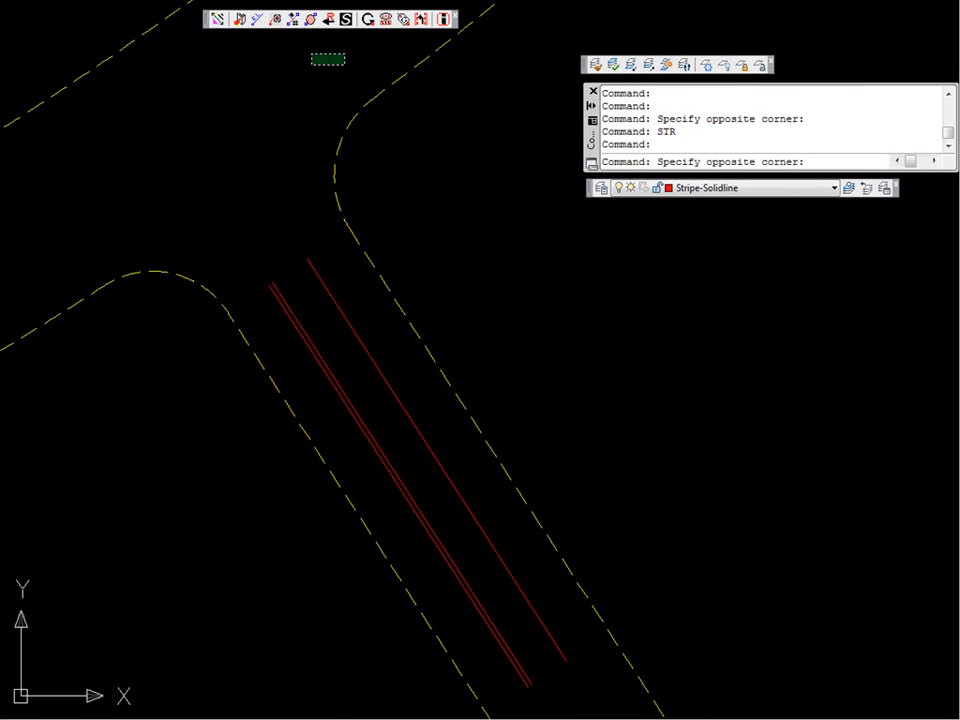
click(336, 60)
Step: Rotate the crosshairs to align with the side street's straight right edge line, and close the striping menu
text(STR)
key(Return)
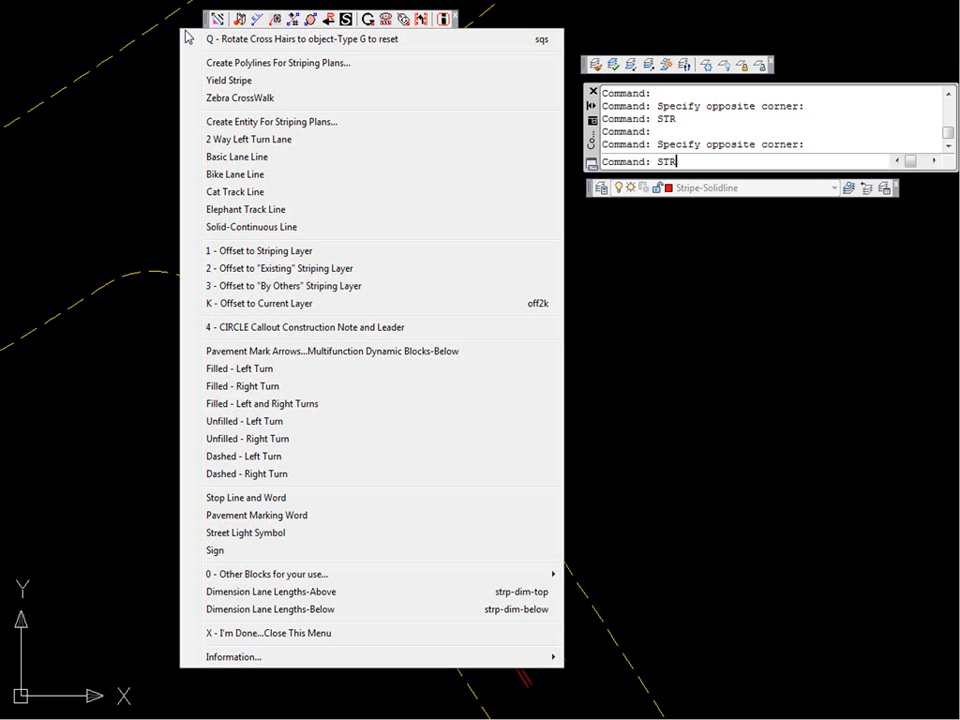
click(274, 44)
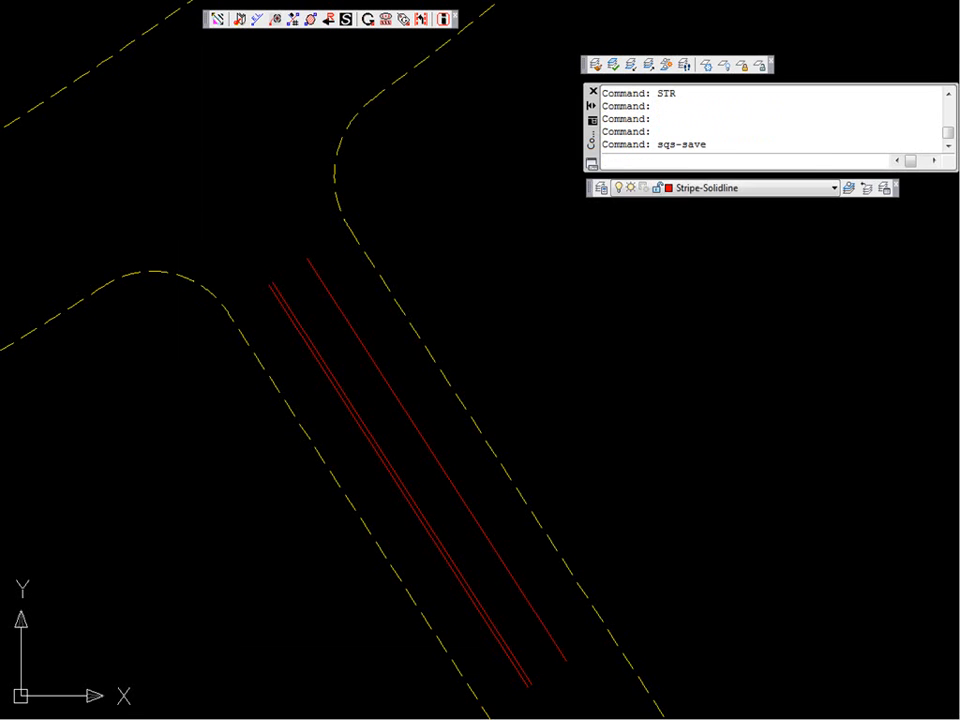
click(397, 302)
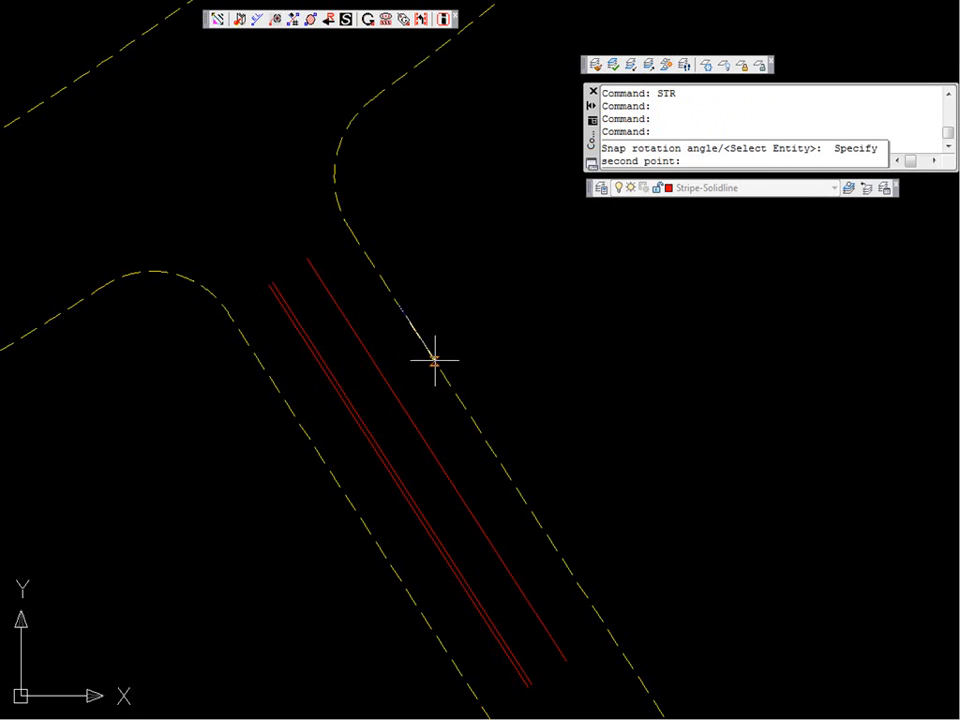
click(435, 361)
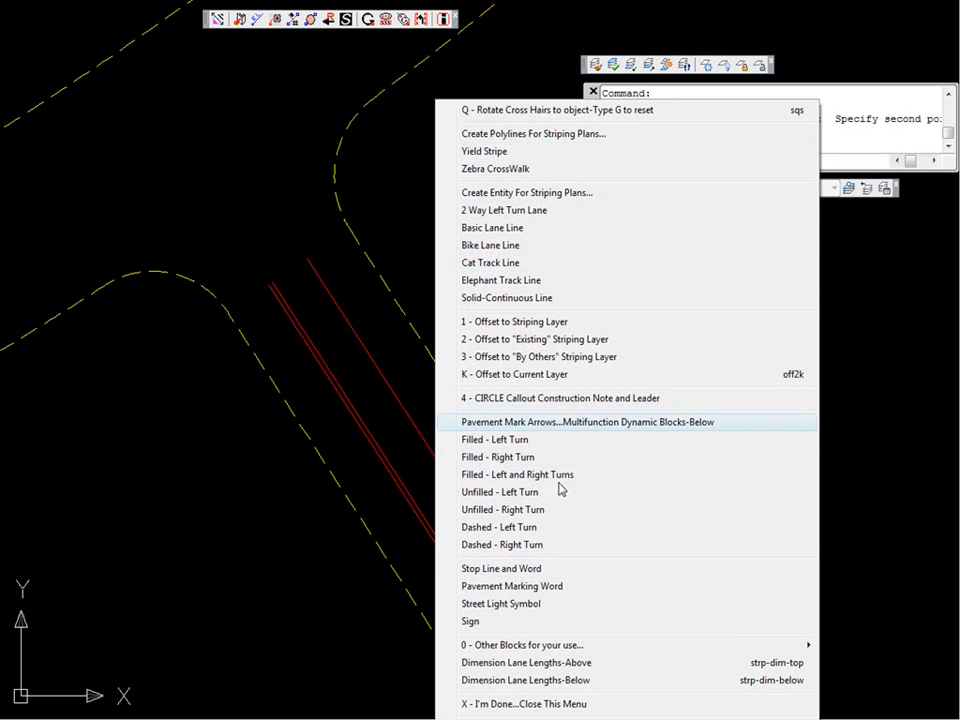
click(538, 704)
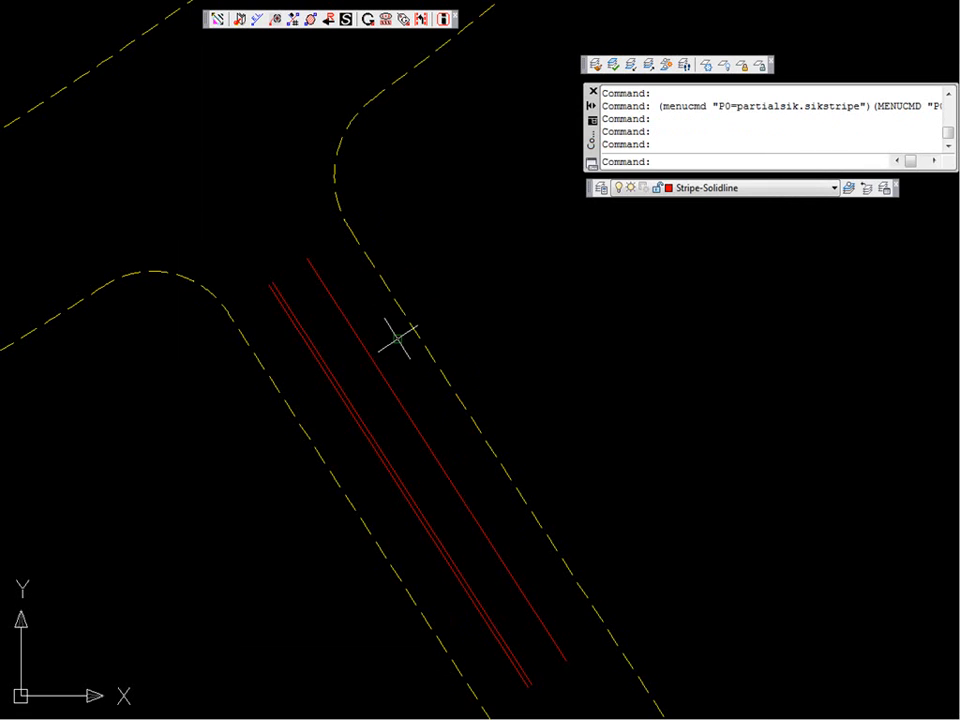
Step: Draw a reference line from the midpoint of the side street's right corner arc, perpendicular across the lane stripes' upper ends
text(L)
key(Return)
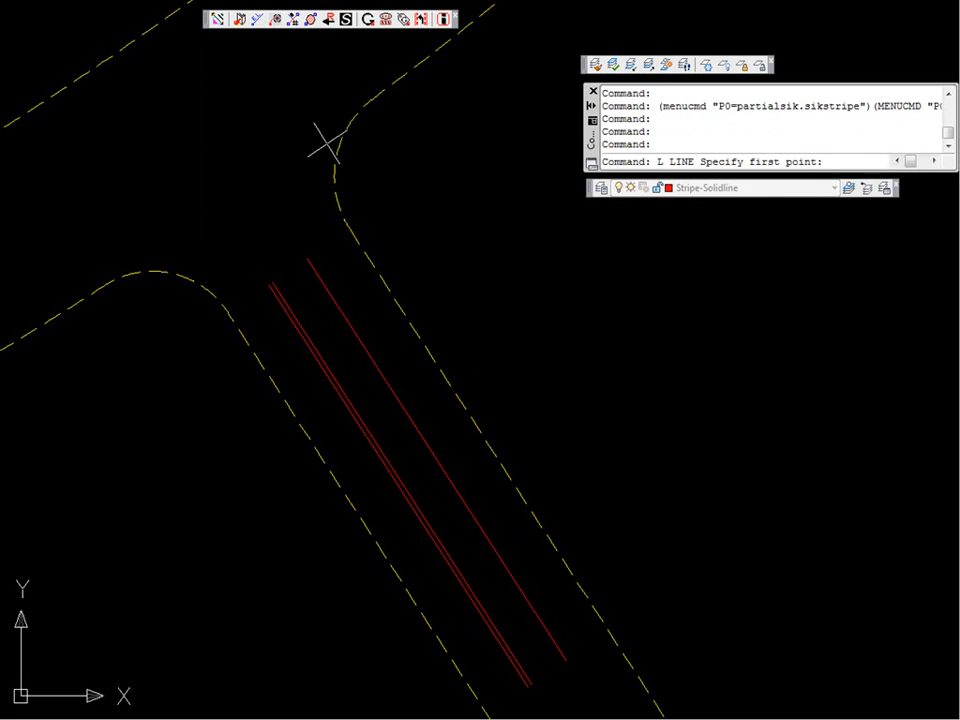
scroll(328, 146, up, 5)
text(MID)
key(Return)
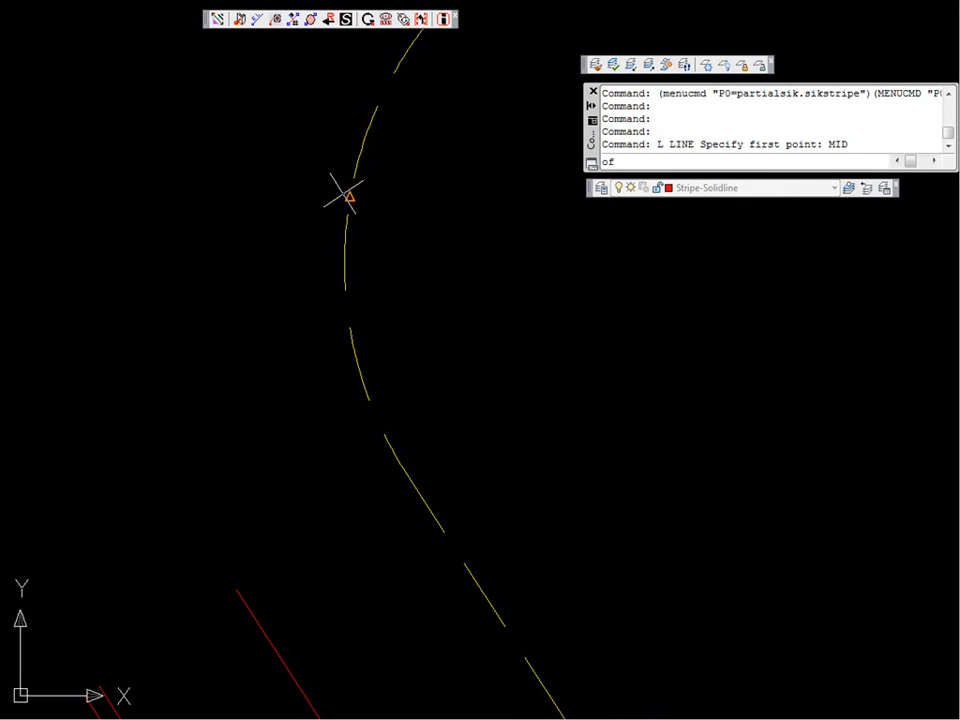
click(347, 197)
scroll(298, 258, down, 5)
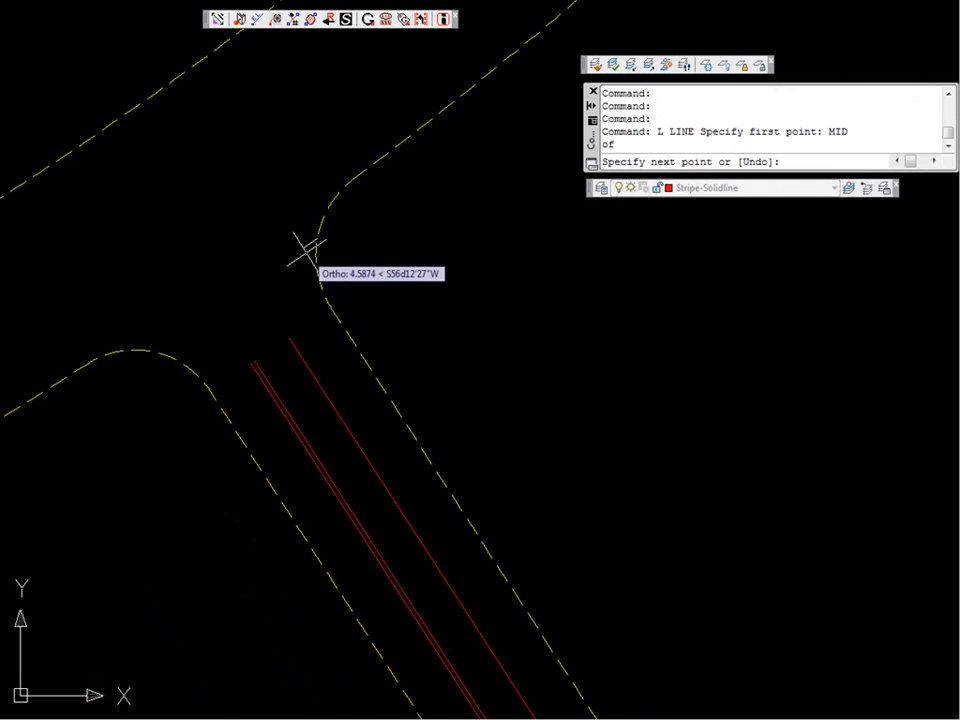
click(197, 322)
key(Return)
scroll(206, 328, up, 4)
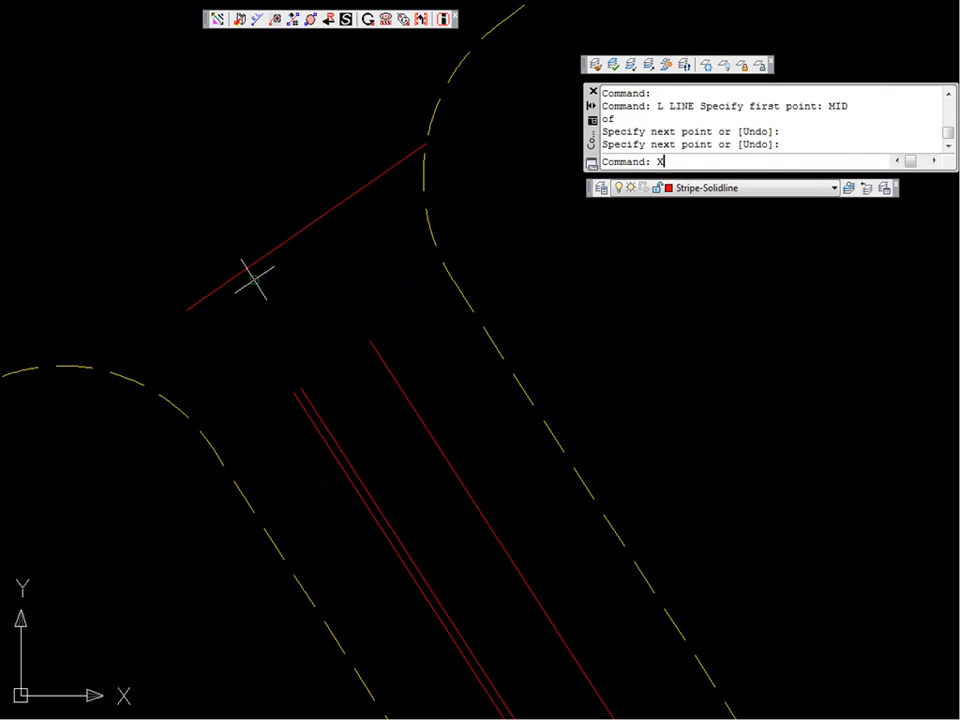
Step: Extend both lines of the double stripe and the single lane stripe up to the reference line
text(X)
key(Return)
click(249, 267)
key(Return)
click(294, 398)
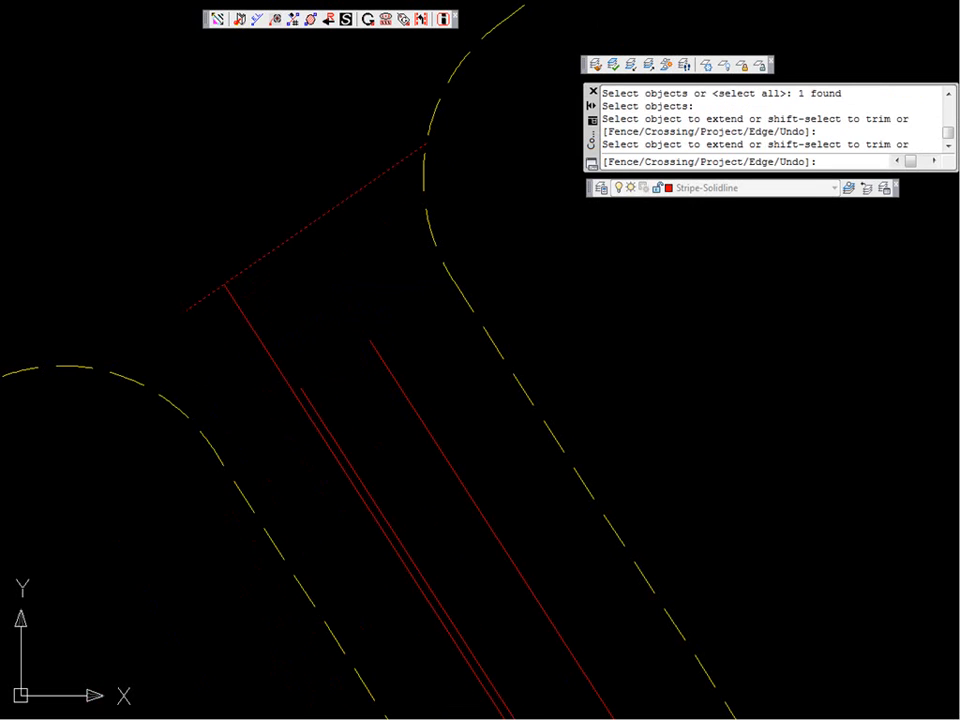
click(303, 389)
click(372, 340)
key(Return)
Step: Erase the reference line across the side street
click(333, 212)
text(E)
key(Return)
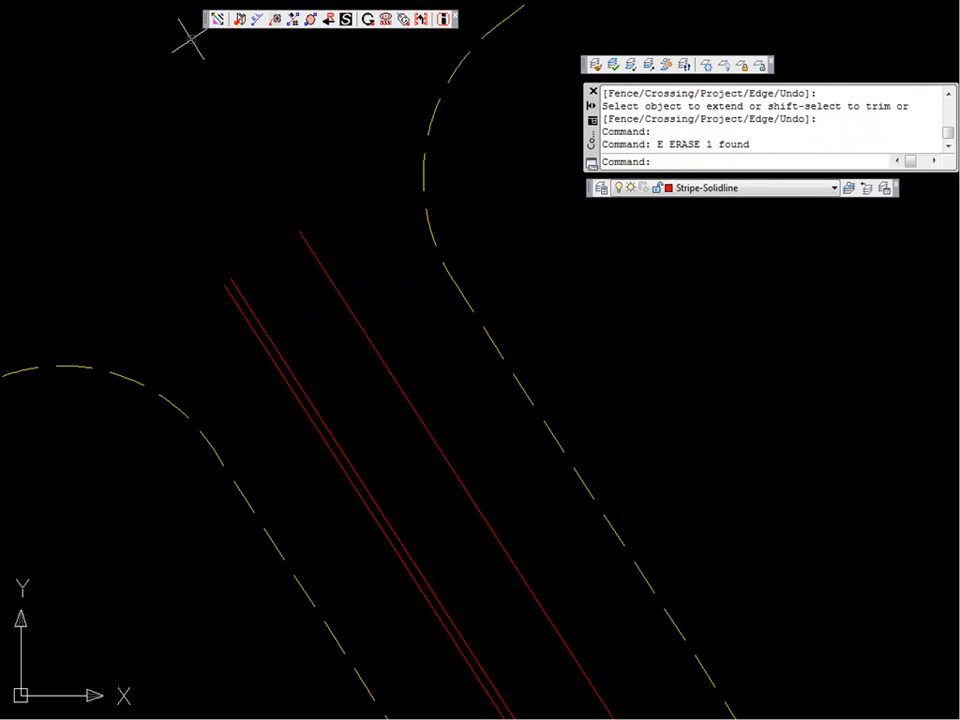
Step: Insert the Stop Line and Word symbol at the upper endpoint of the double stripe's outer line, aligned across the street
text(STR)
key(Return)
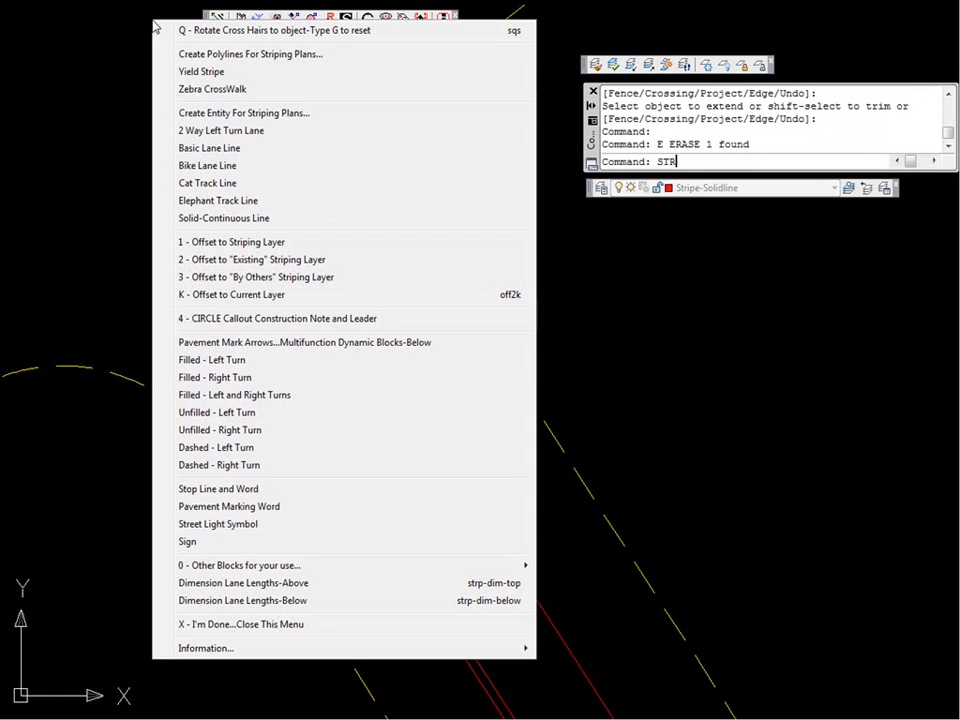
click(254, 497)
scroll(222, 265, up, 2)
scroll(222, 265, up, 3)
scroll(236, 332, down, 5)
click(403, 262)
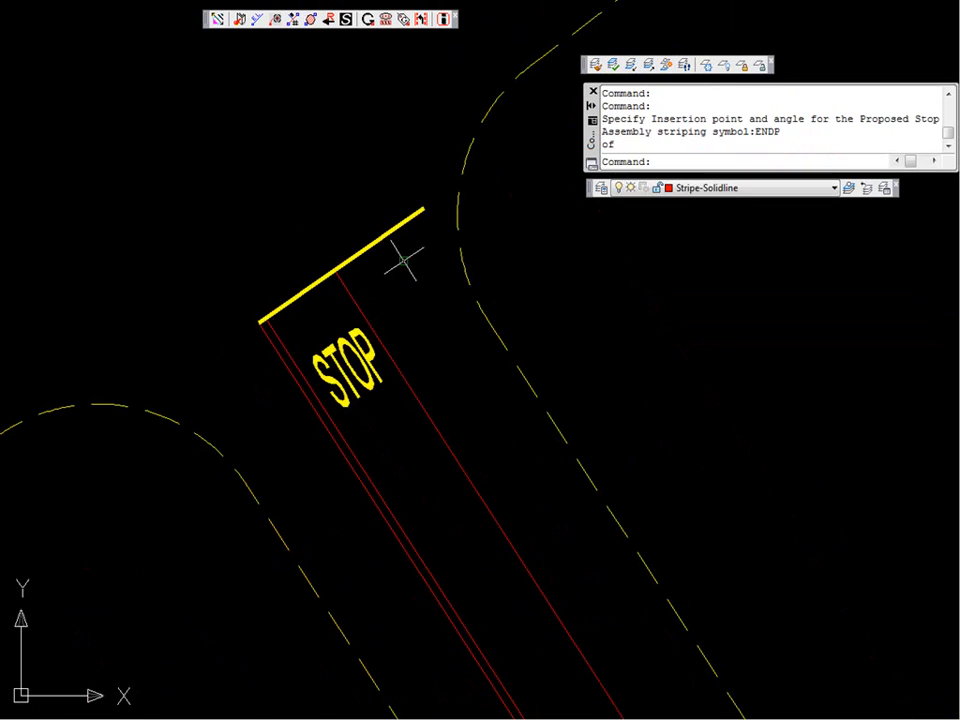
Step: Switch the stop marking block to the Stops (2) and Line variant
scroll(305, 372, up, 2)
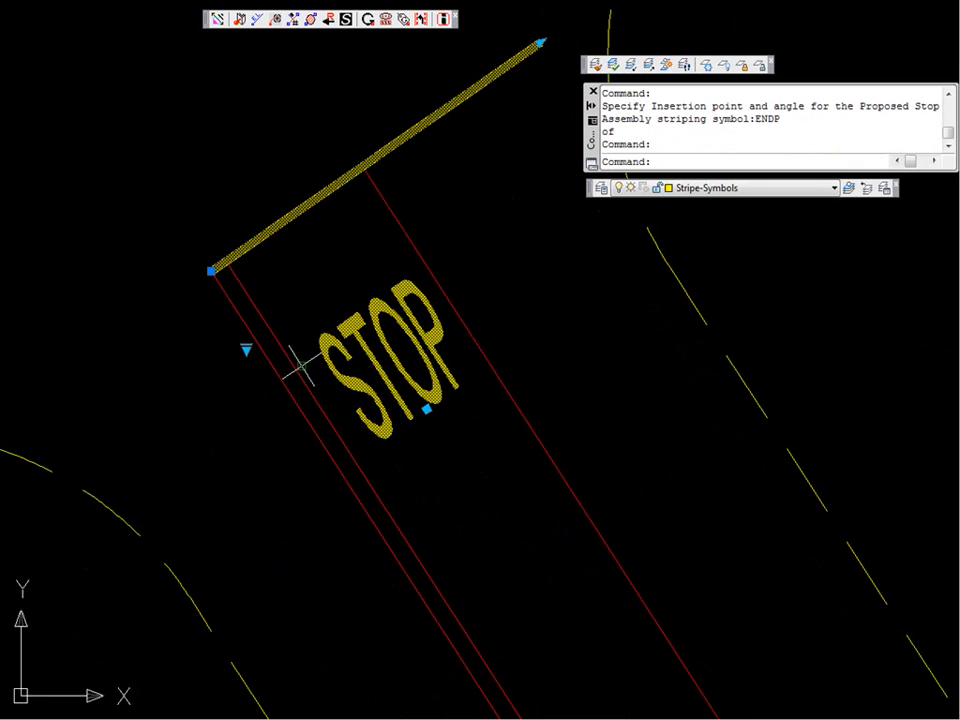
click(247, 349)
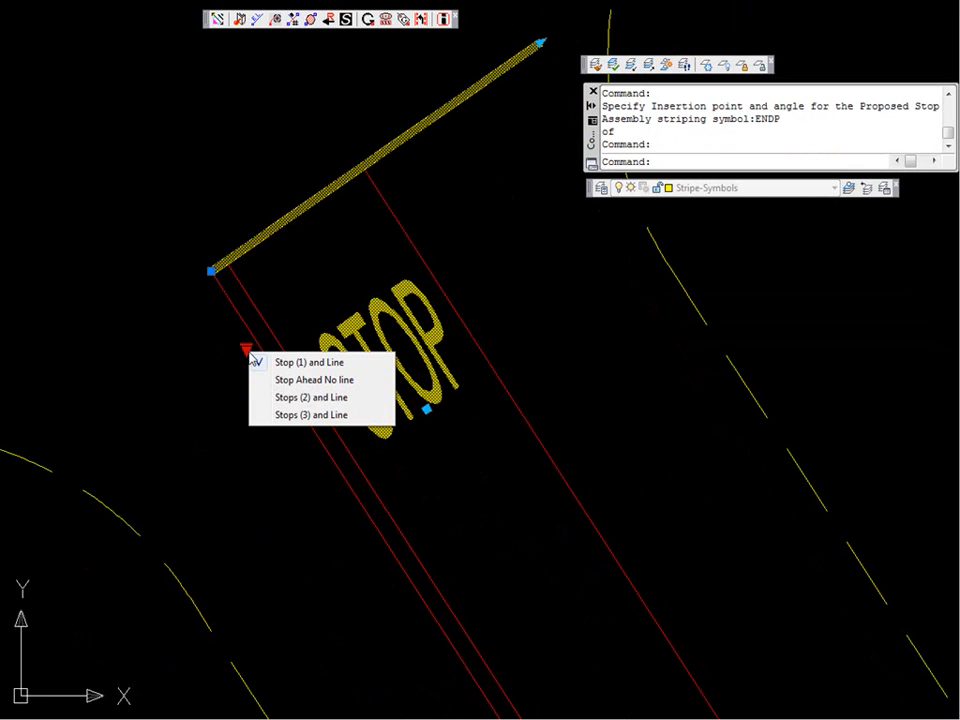
click(312, 400)
Step: Stretch the stop line's free end to the side street's right edge line and deselect the block
middle_drag(488, 274, 362, 392)
click(414, 158)
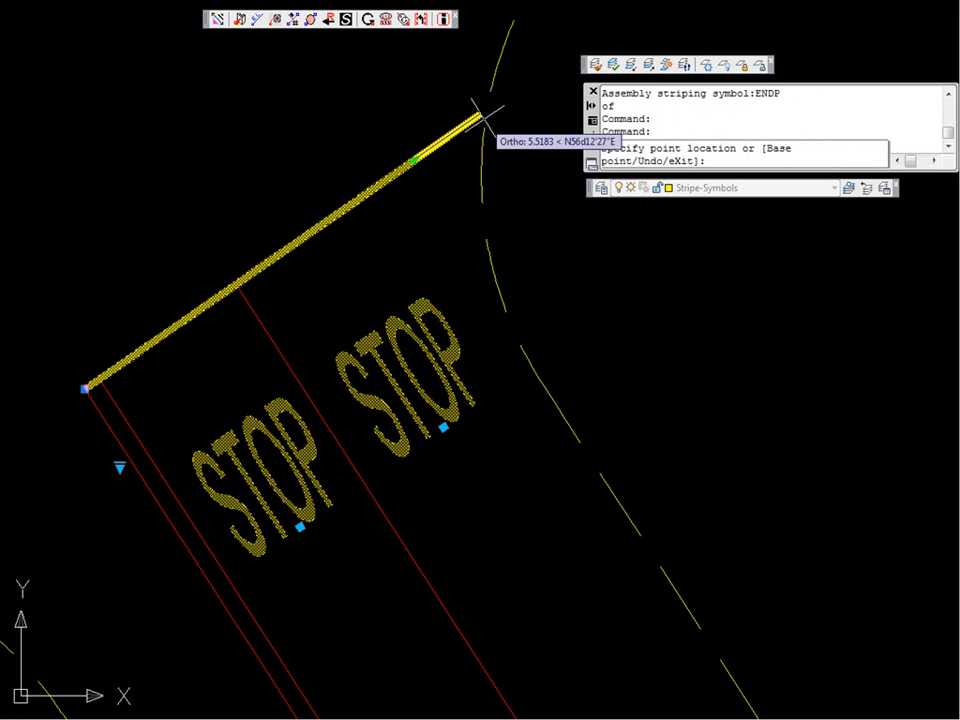
click(486, 108)
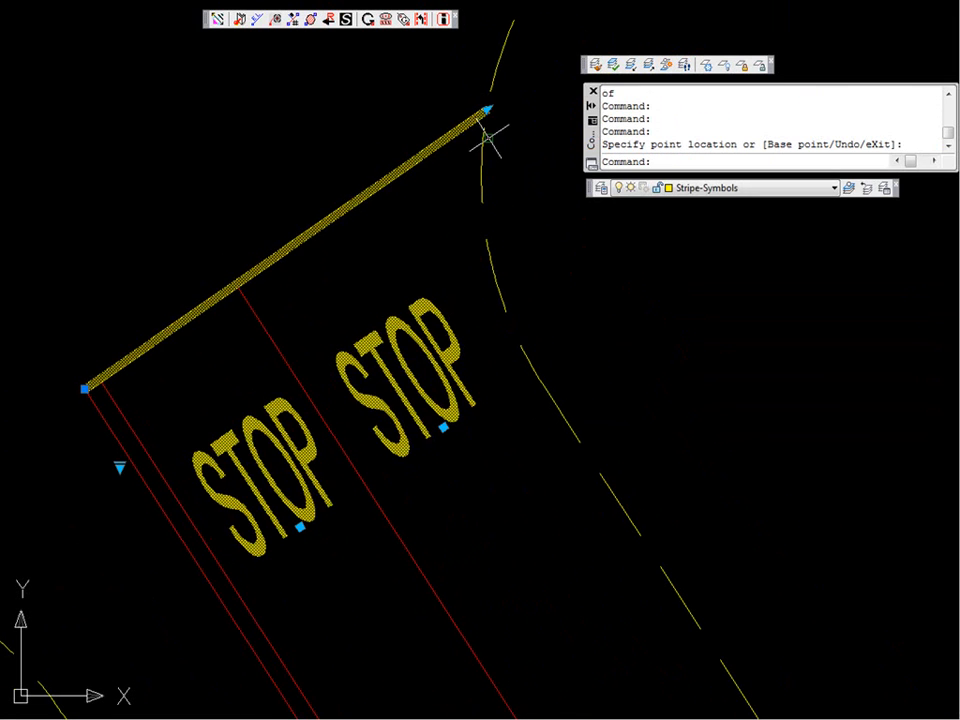
scroll(489, 140, down, 3)
key(Escape)
key(Escape)
key(Escape)
middle_drag(457, 201, 407, 176)
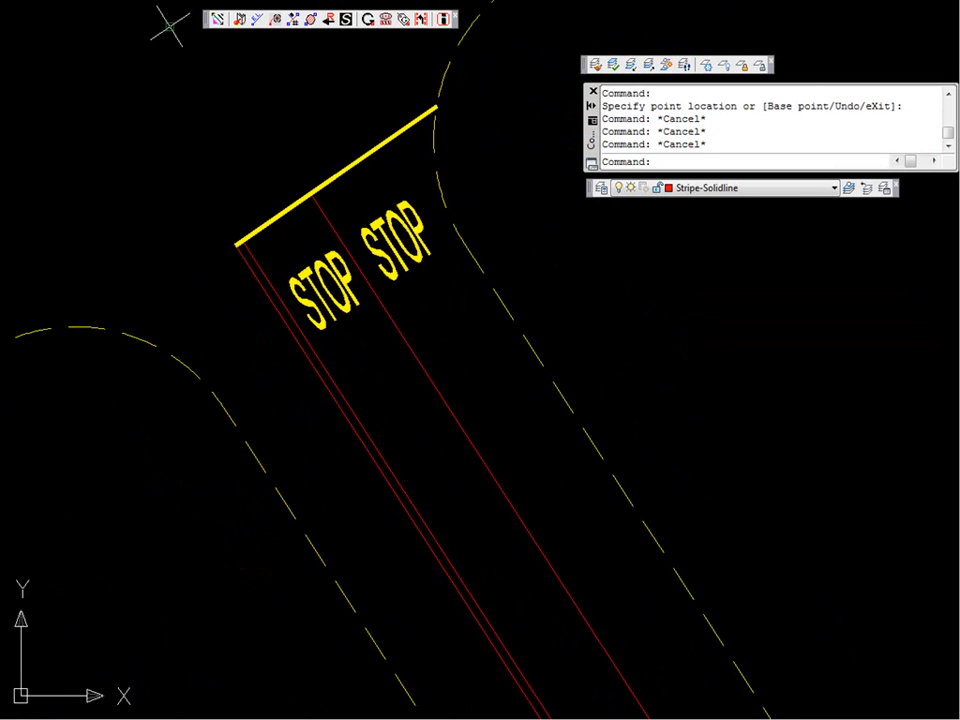
Step: Insert a Filled - Left Turn arrow off the single lane stripe, aimed toward the stop line and moved into the lane beside the double stripe
text(STR)
key(Return)
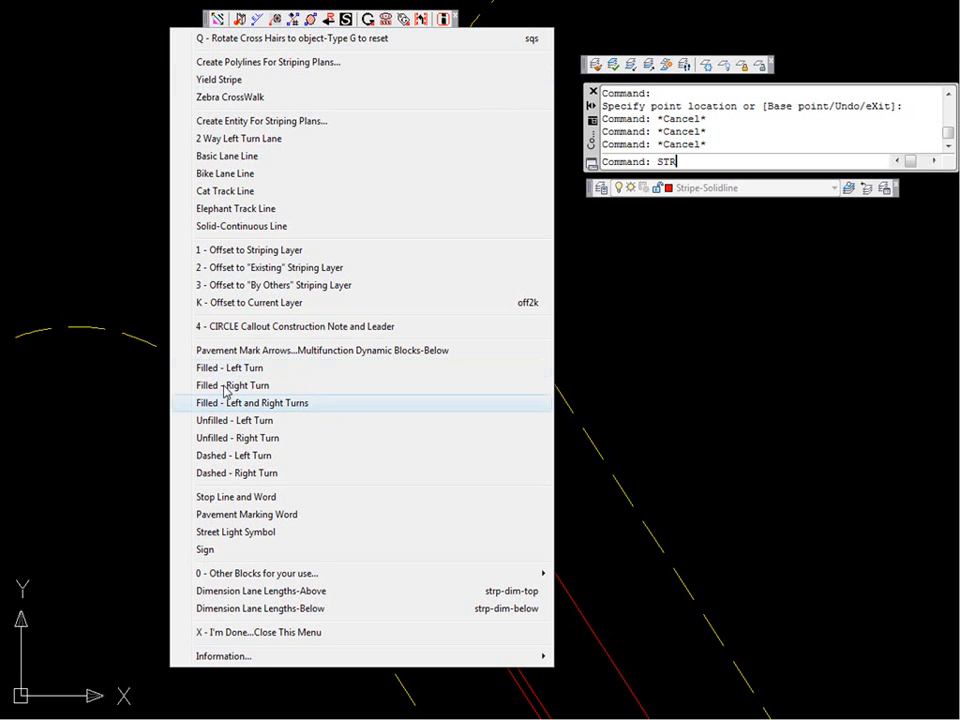
click(255, 370)
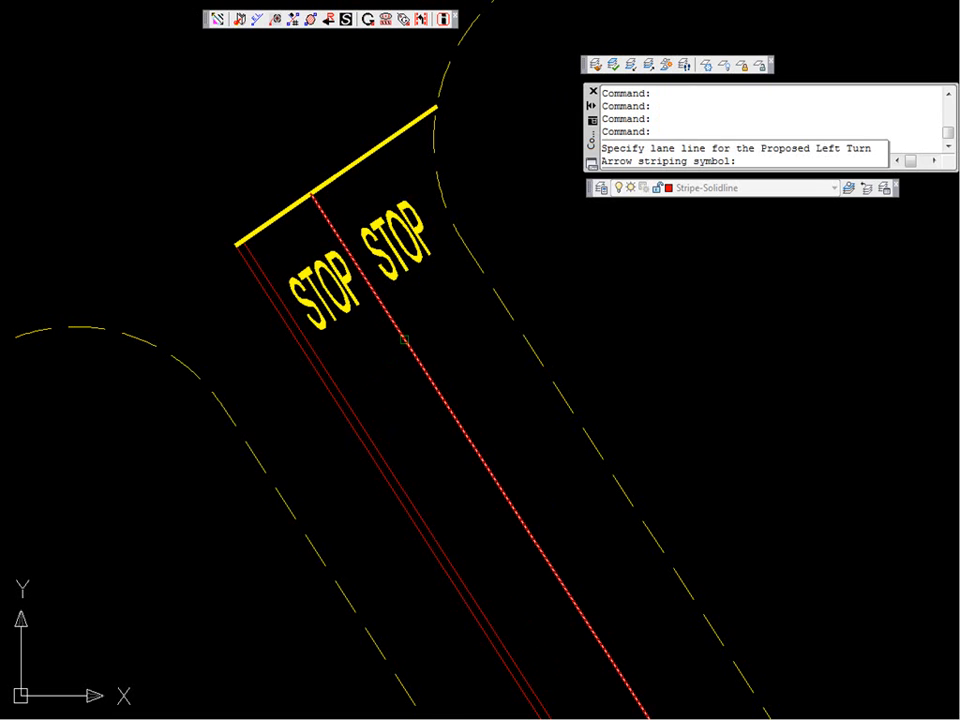
scroll(404, 340, up, 2)
click(417, 355)
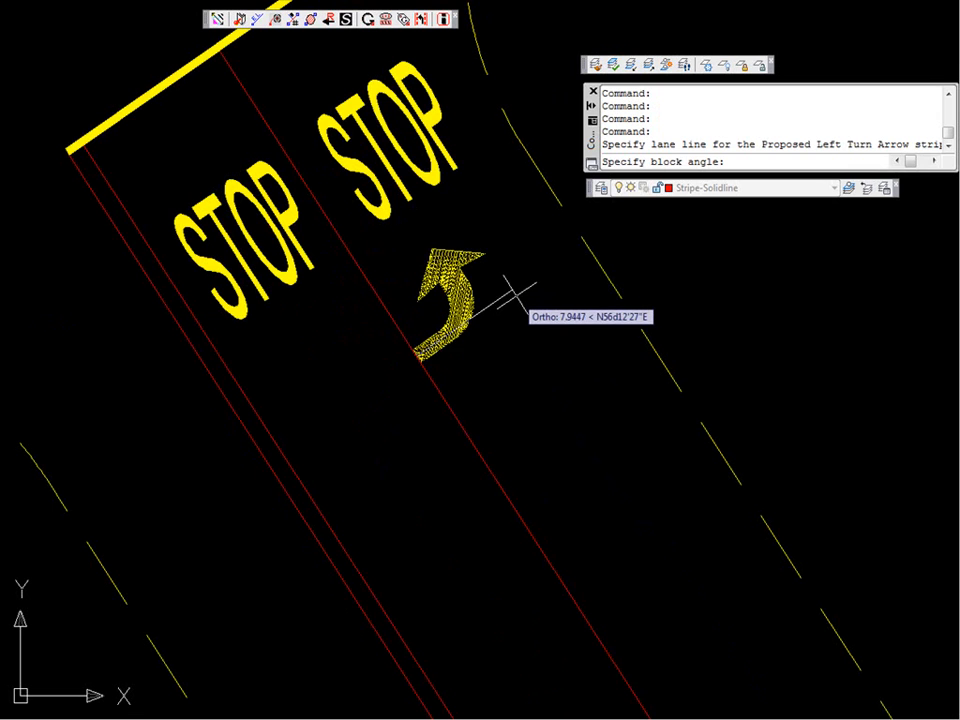
click(395, 243)
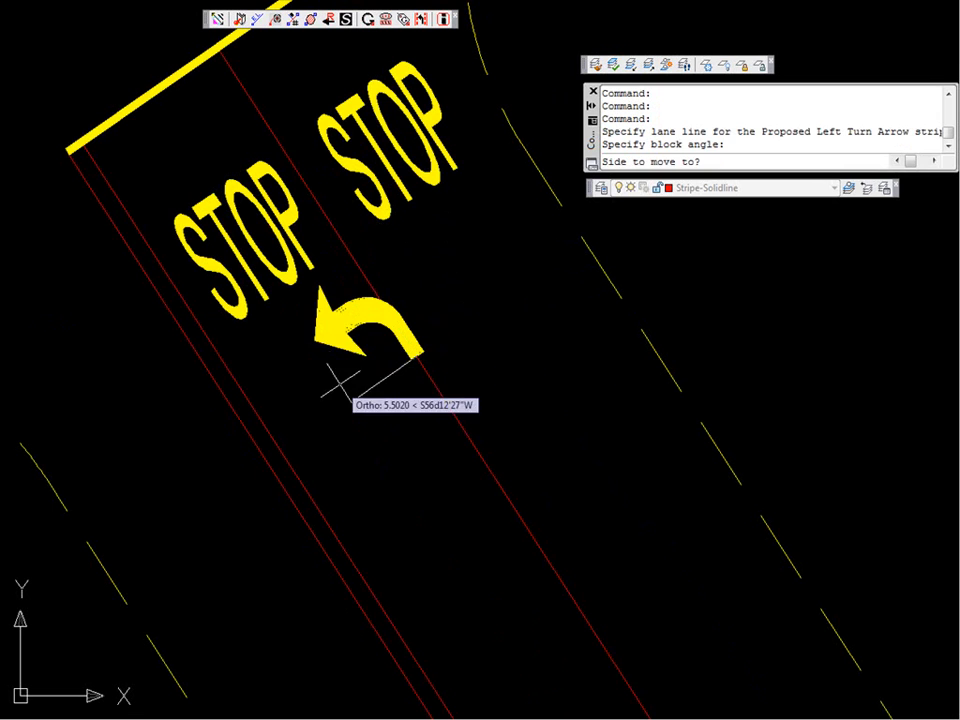
click(375, 405)
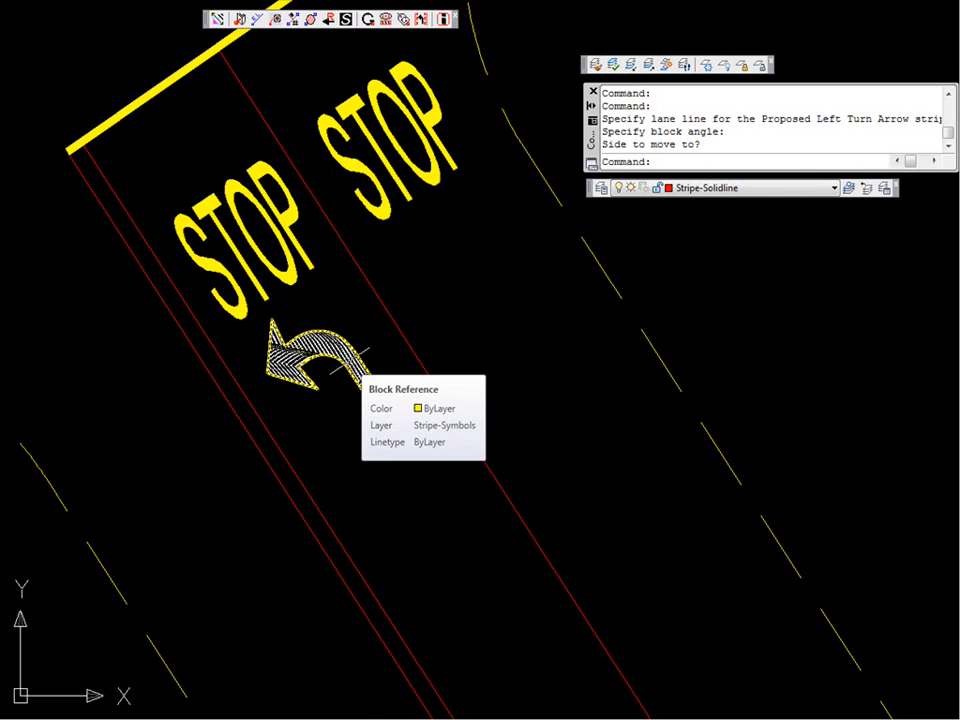
Step: Dimension the single lane stripe's length above the line from end to end, with decimal precision 0
scroll(362, 370, down, 3)
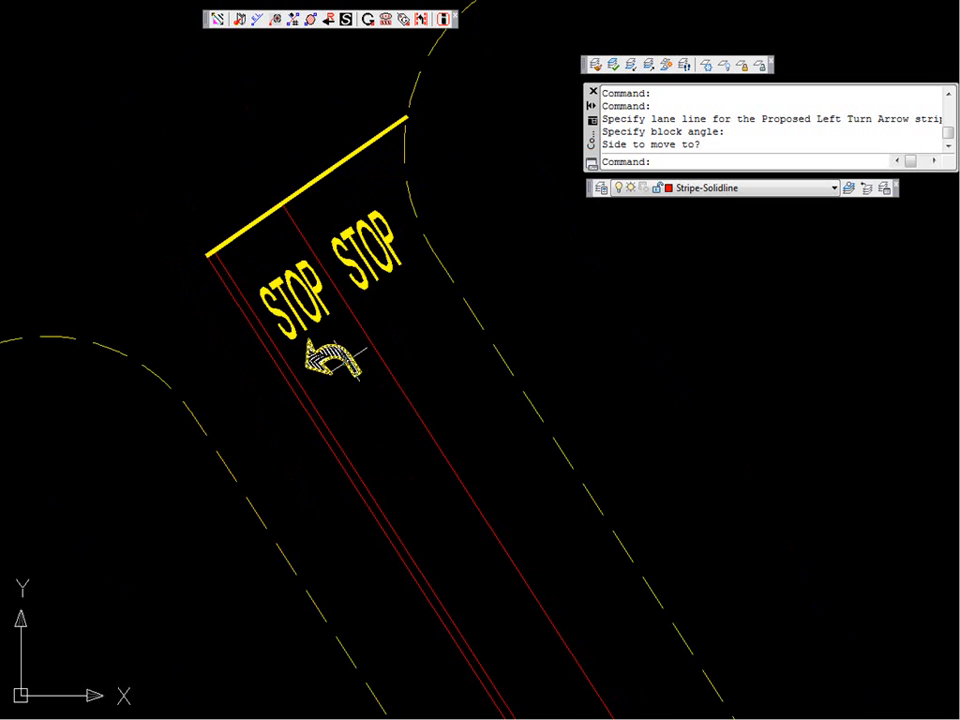
scroll(349, 376, down, 3)
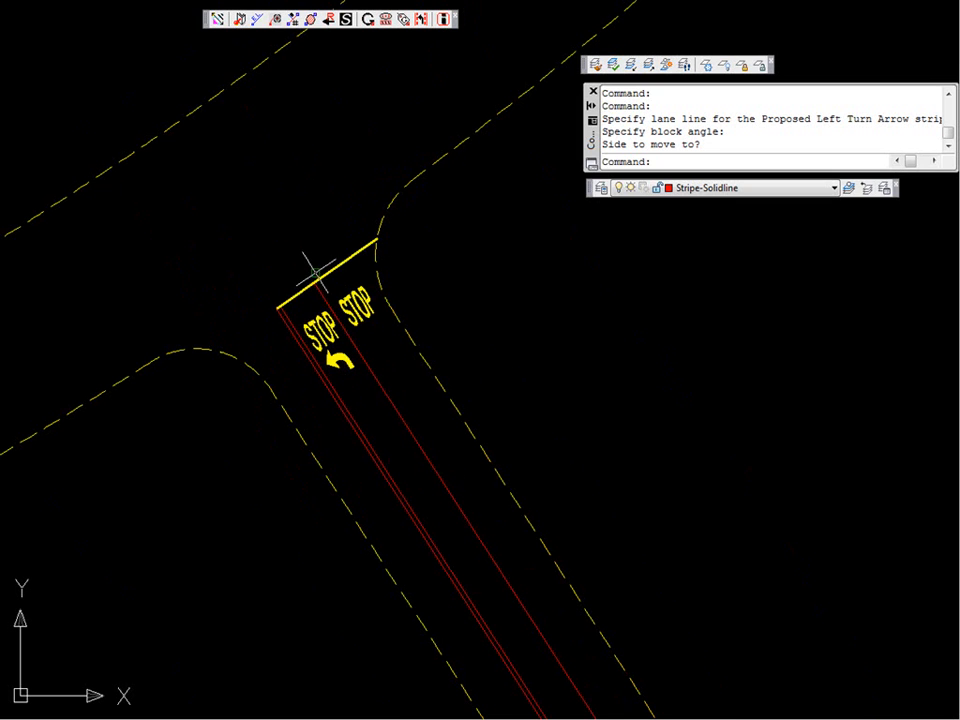
text(STR)
key(Return)
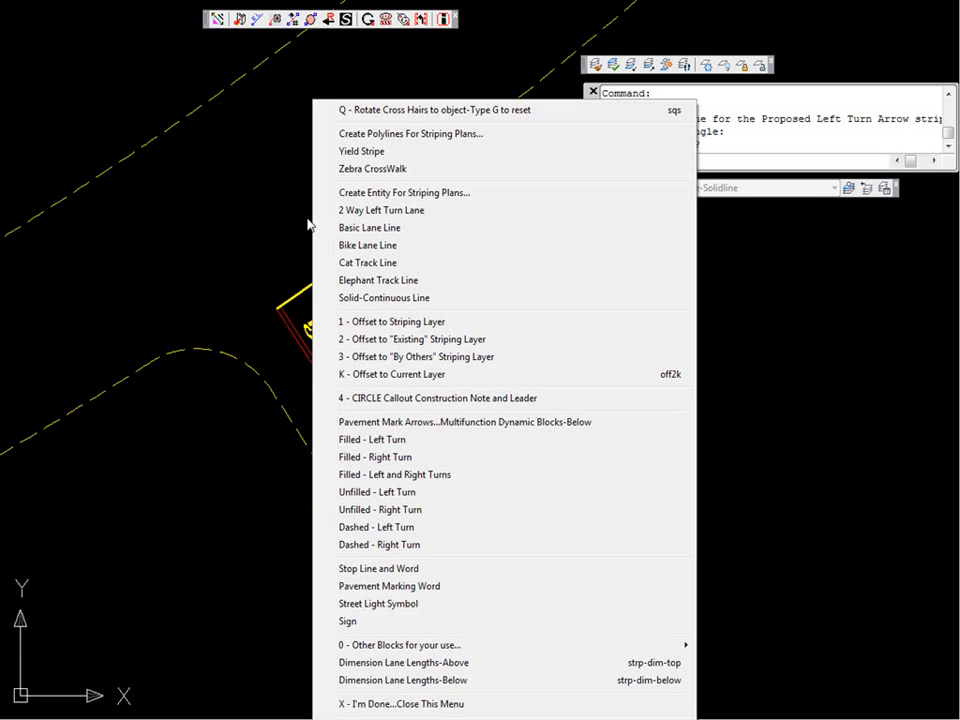
click(430, 668)
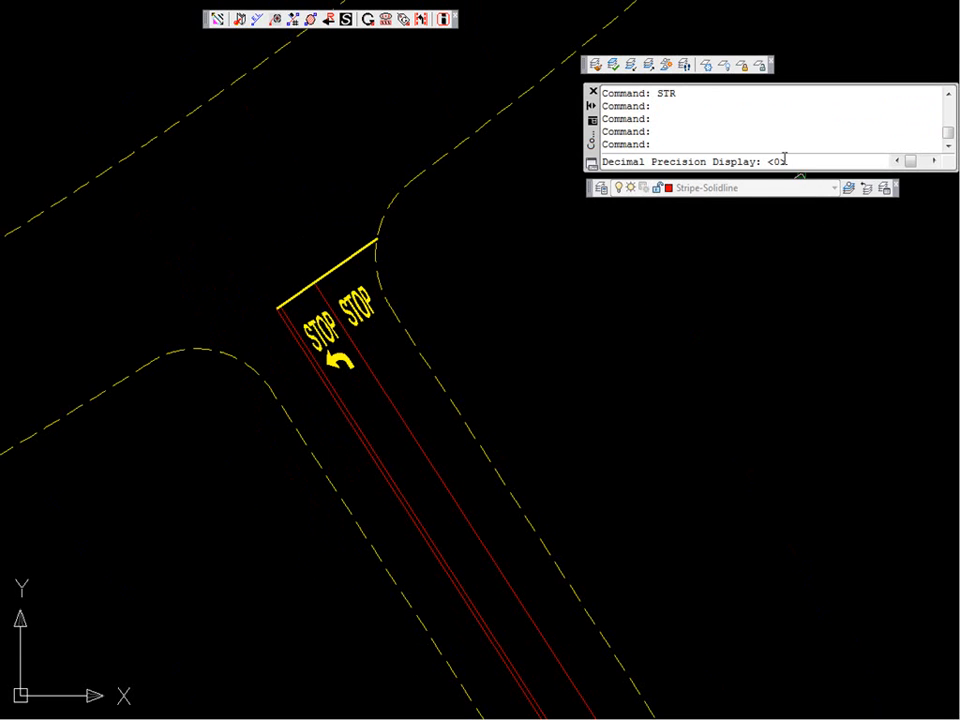
key(Return)
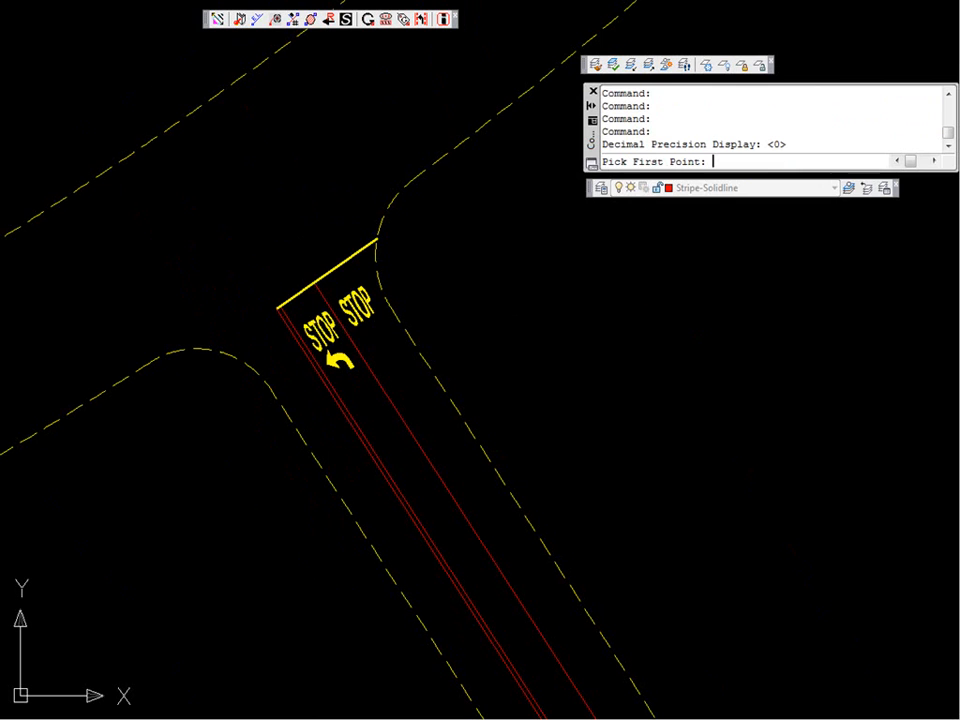
click(397, 400)
scroll(405, 390, down, 3)
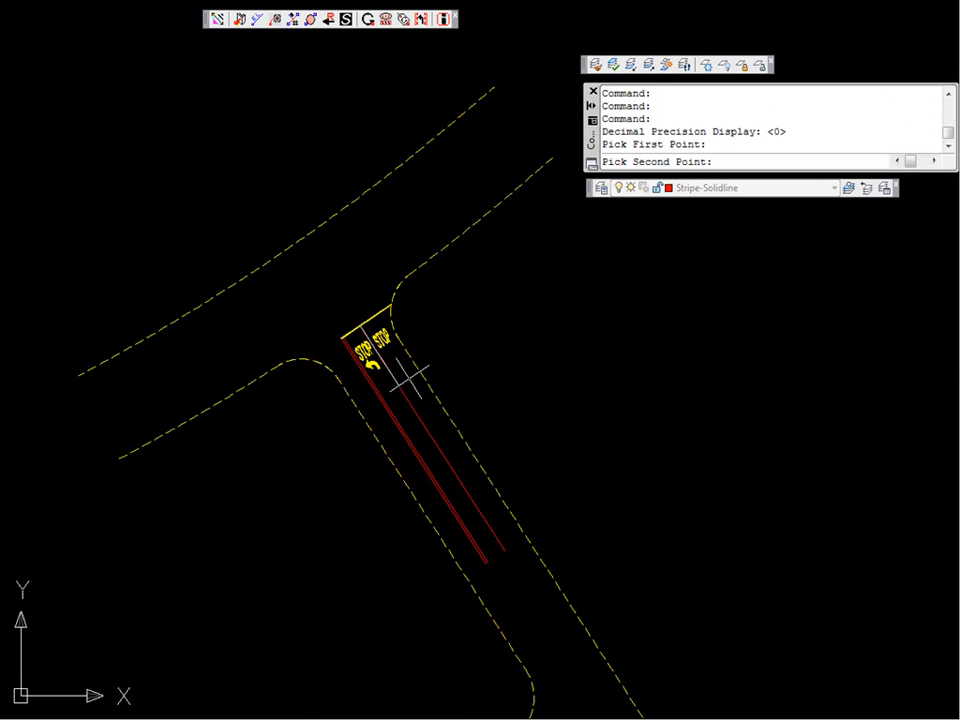
click(501, 497)
scroll(437, 432, up, 4)
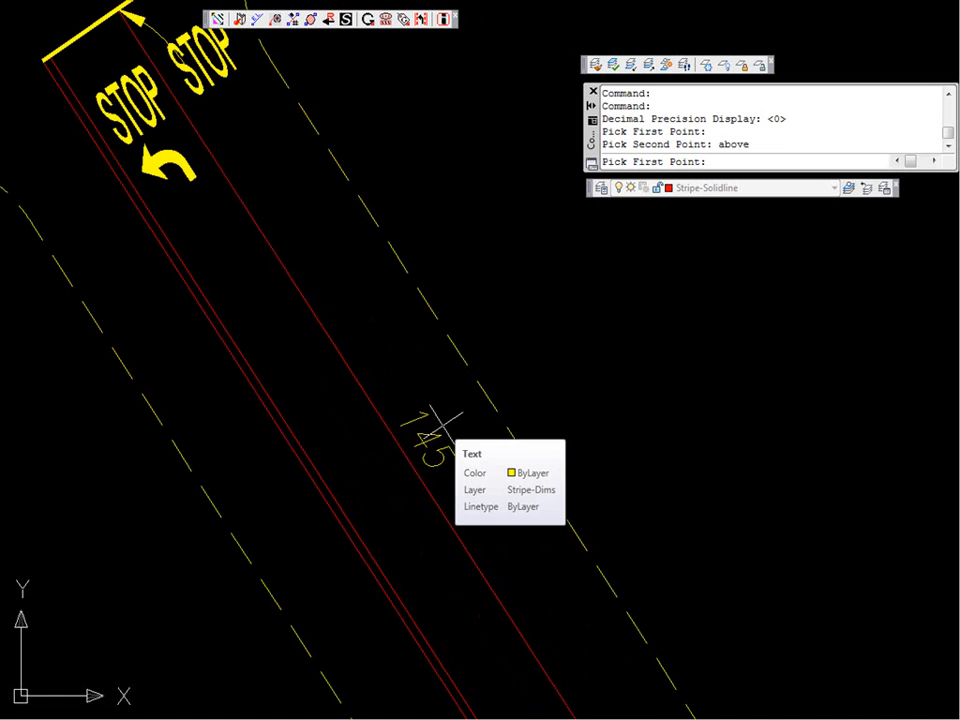
scroll(440, 422, down, 3)
key(Escape)
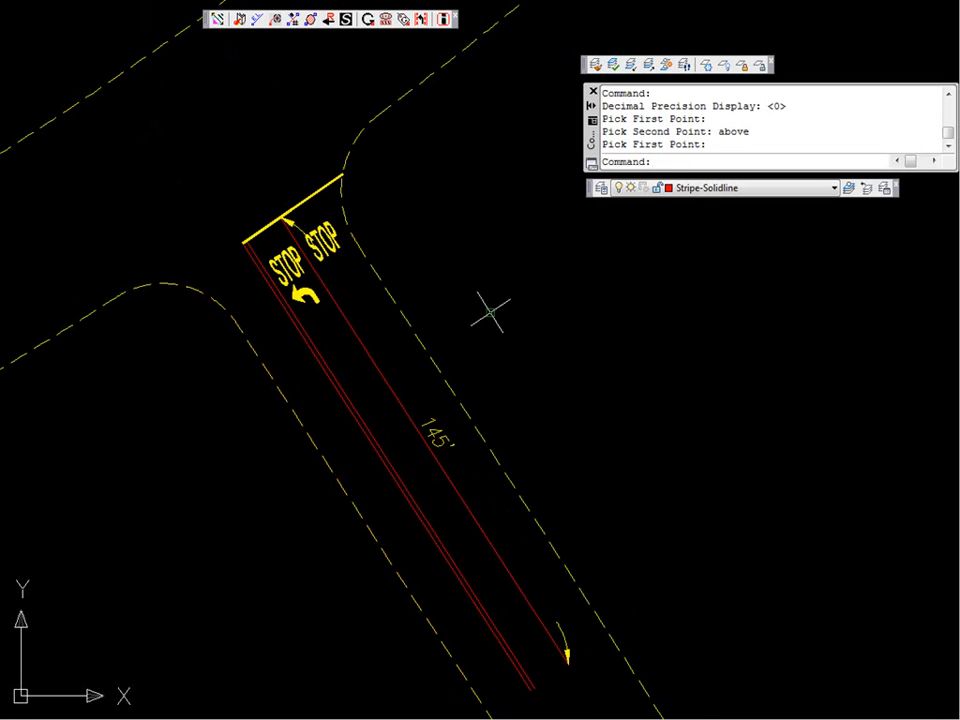
Step: Dimension the double stripe's outer line from end to end with the text below it and decimal precision 0
text(STR)
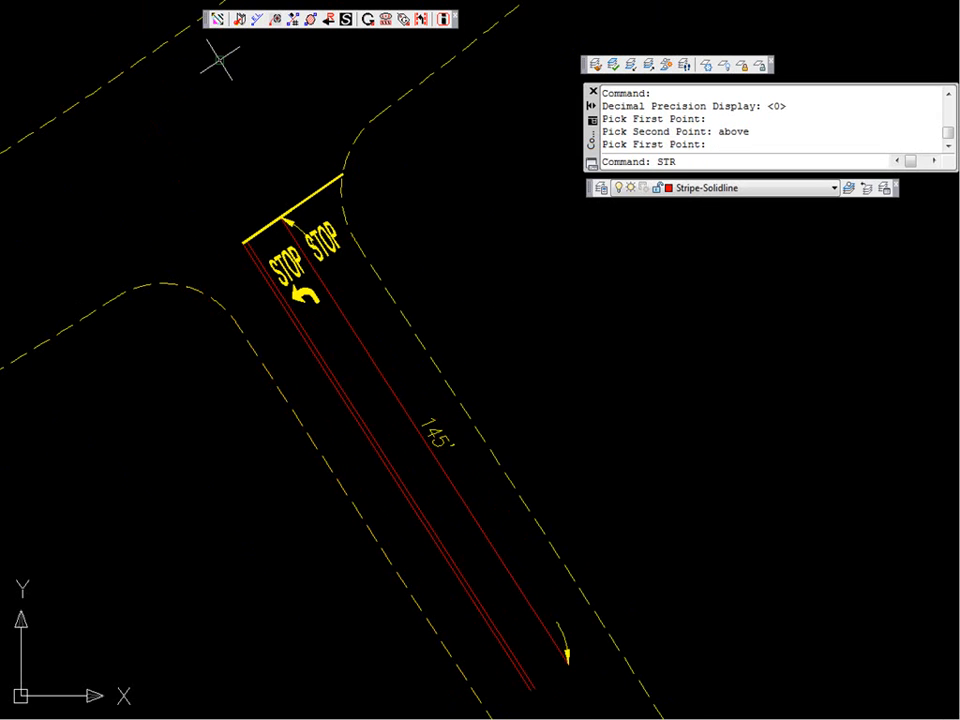
key(Return)
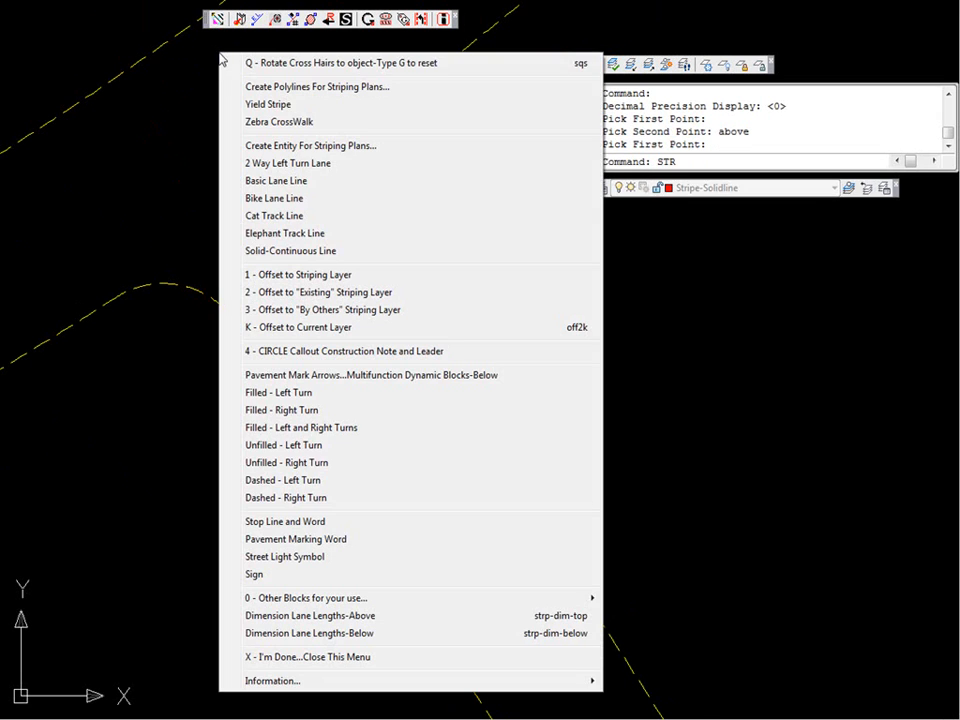
click(323, 636)
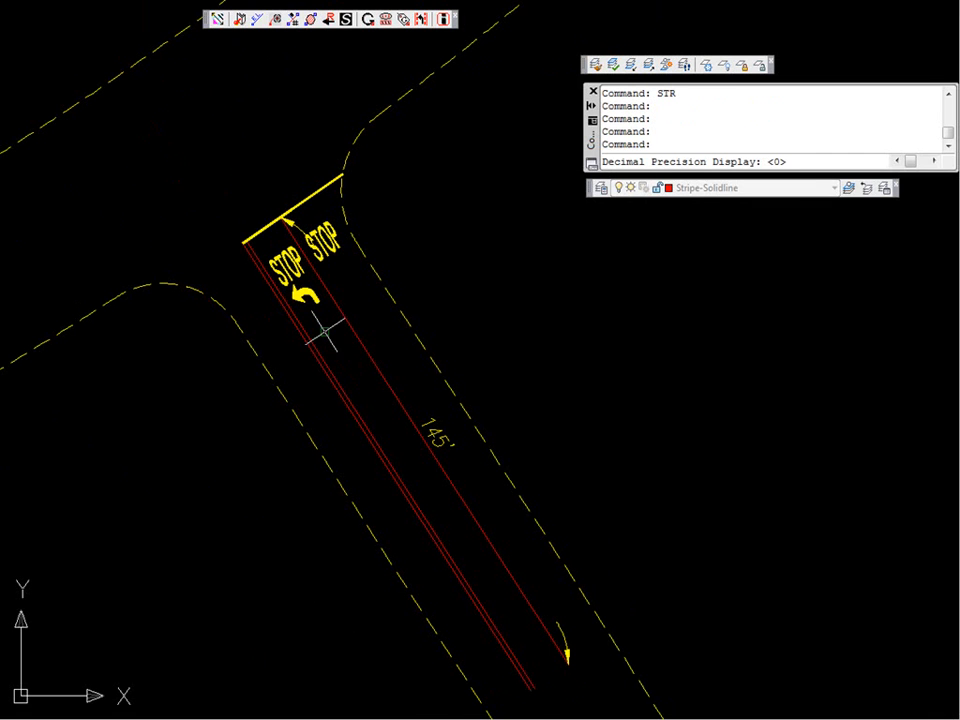
key(Return)
scroll(276, 235, up, 3)
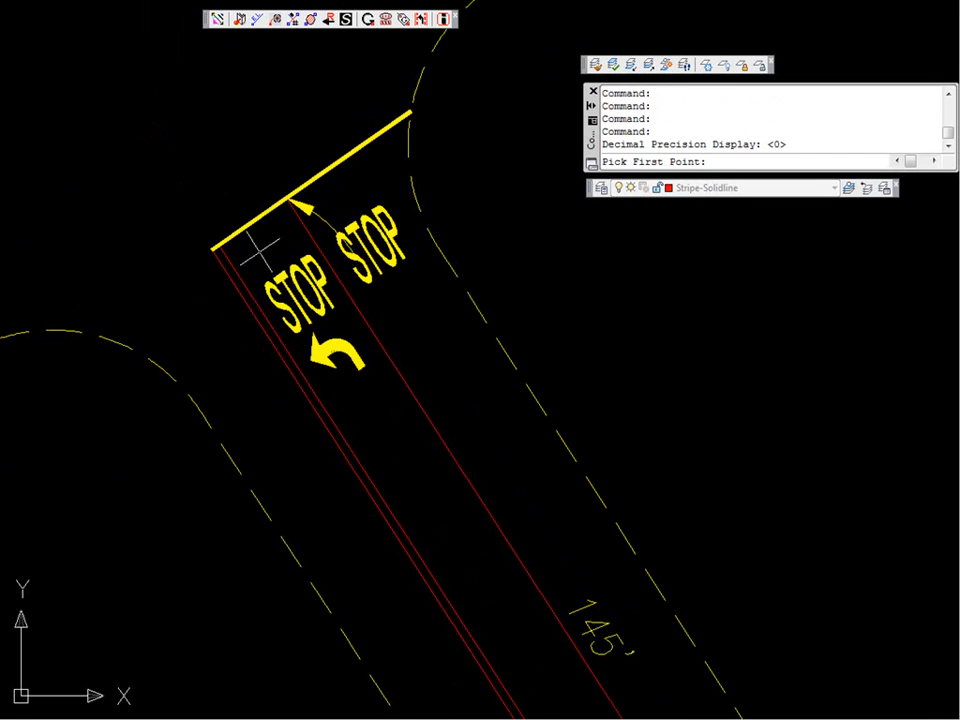
click(213, 249)
scroll(429, 574, down, 4)
middle_drag(429, 574, 377, 403)
scroll(435, 492, up, 5)
click(471, 531)
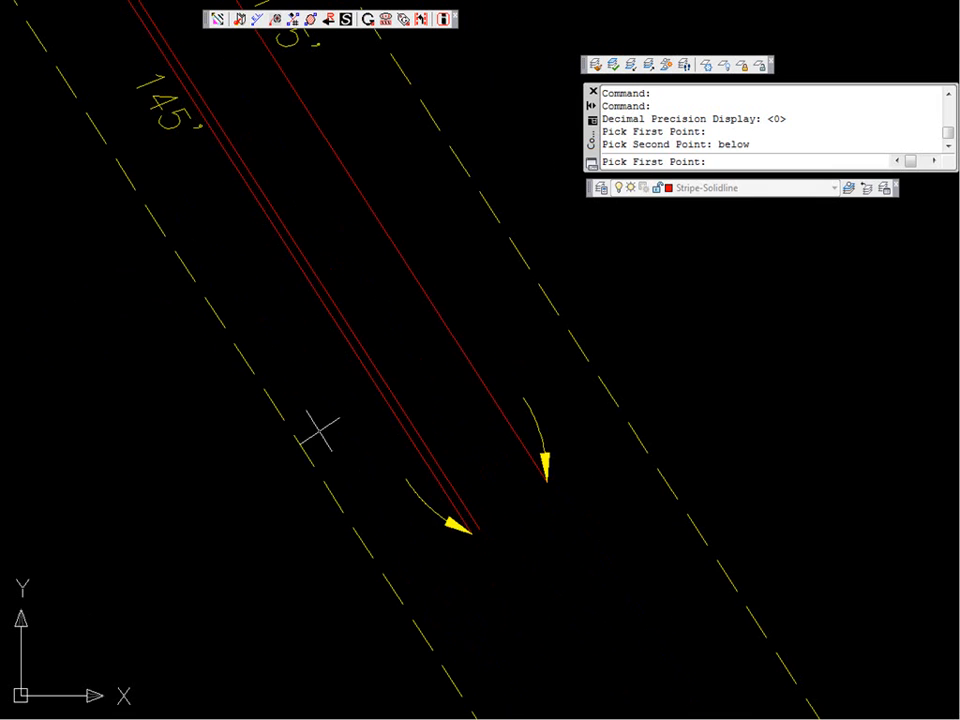
scroll(315, 407, down, 3)
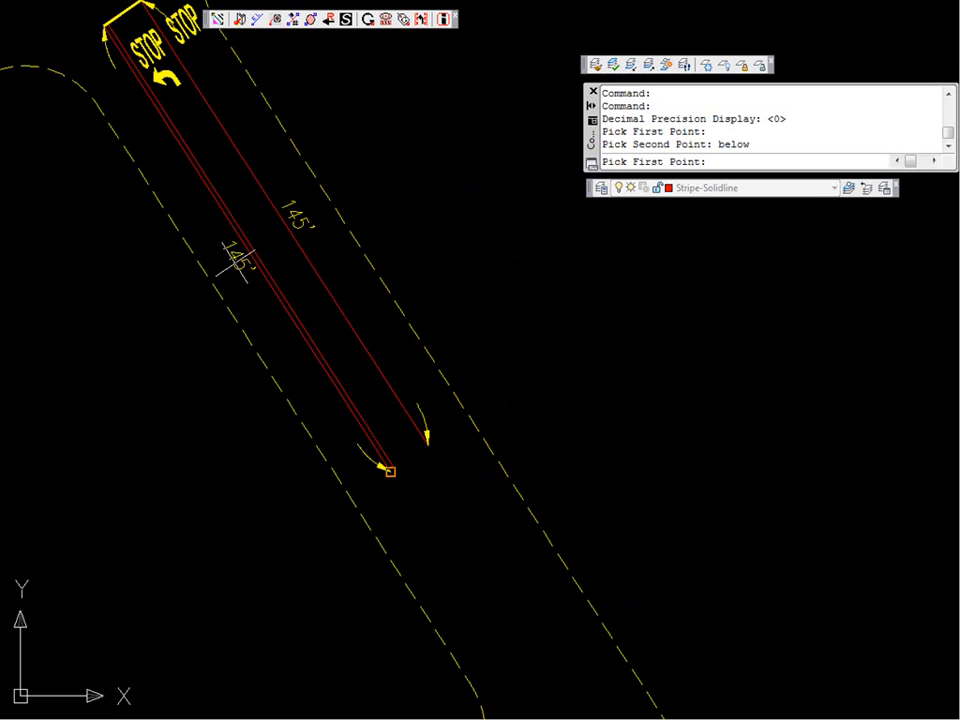
scroll(215, 250, up, 3)
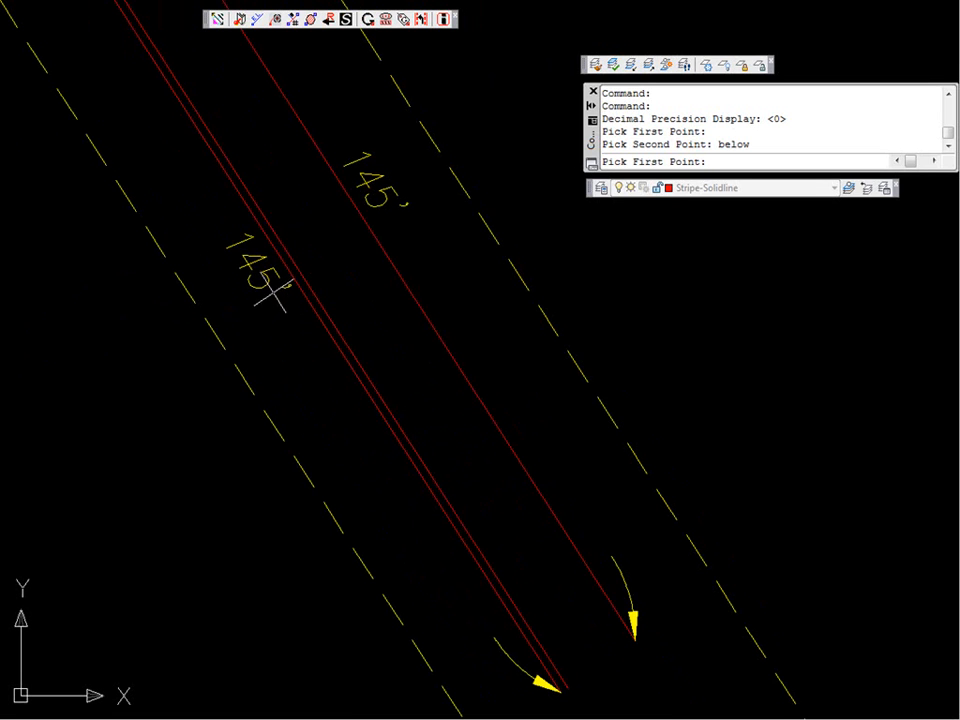
scroll(497, 512, down, 3)
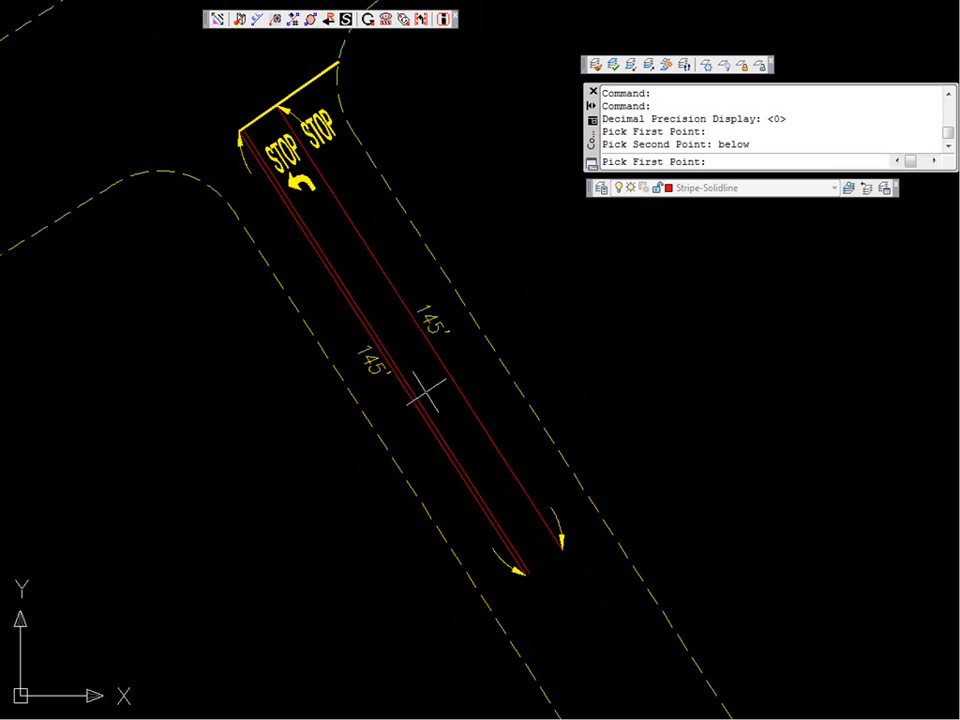
key(Return)
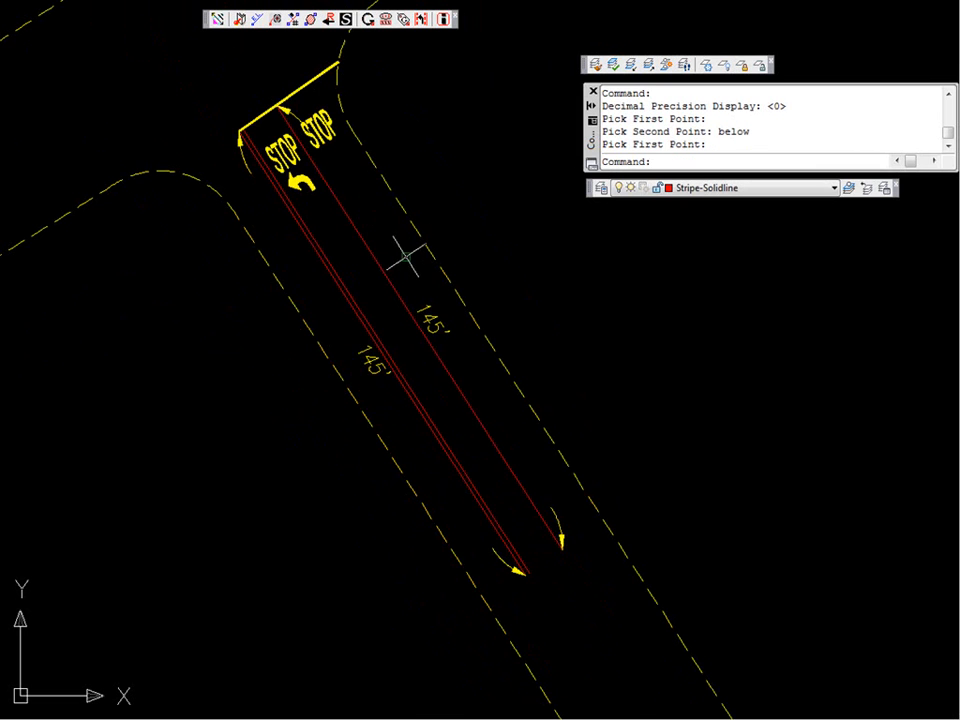
Step: Draw a straight Basic Lane Line up the middle of the road's lower stretch, ending past the lower side street's curb return, and check its layer
scroll(407, 242, down, 3)
middle_drag(407, 283, 375, 206)
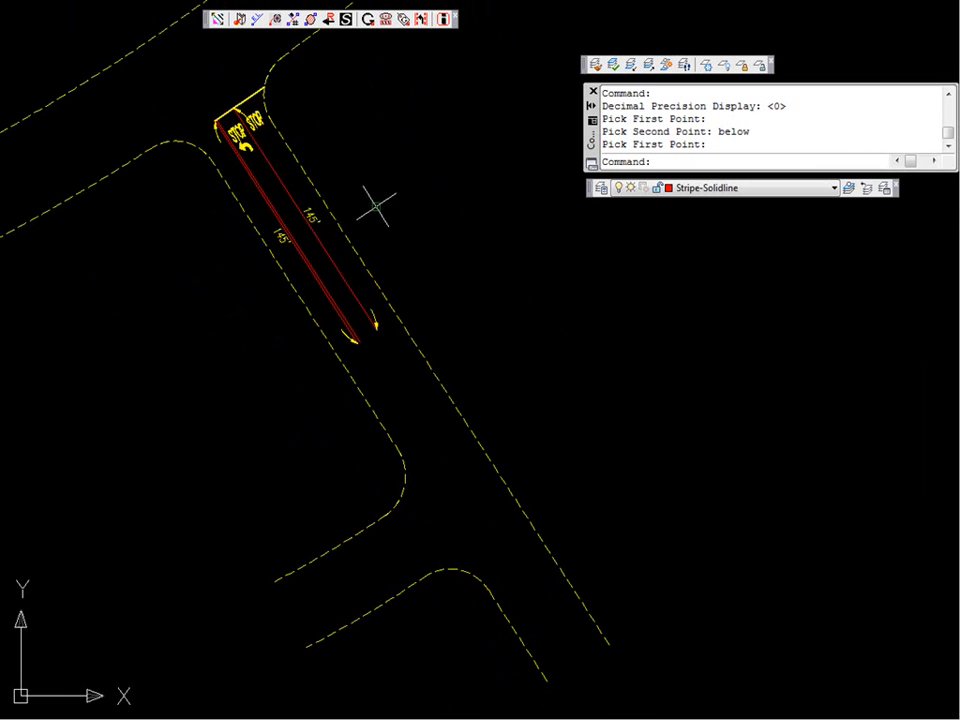
right_click(375, 227)
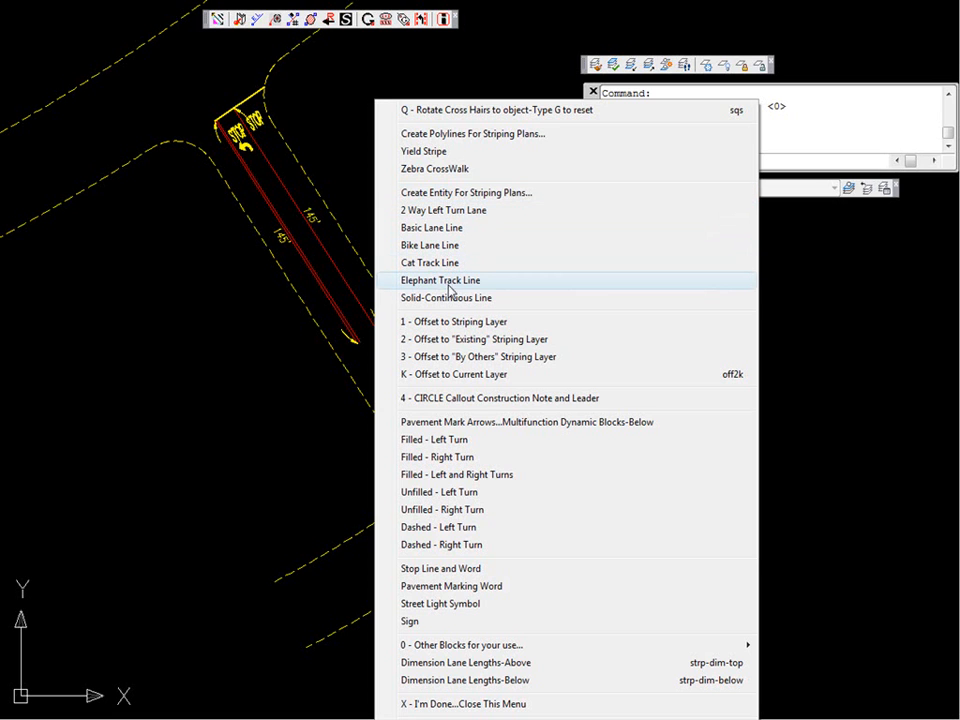
click(453, 230)
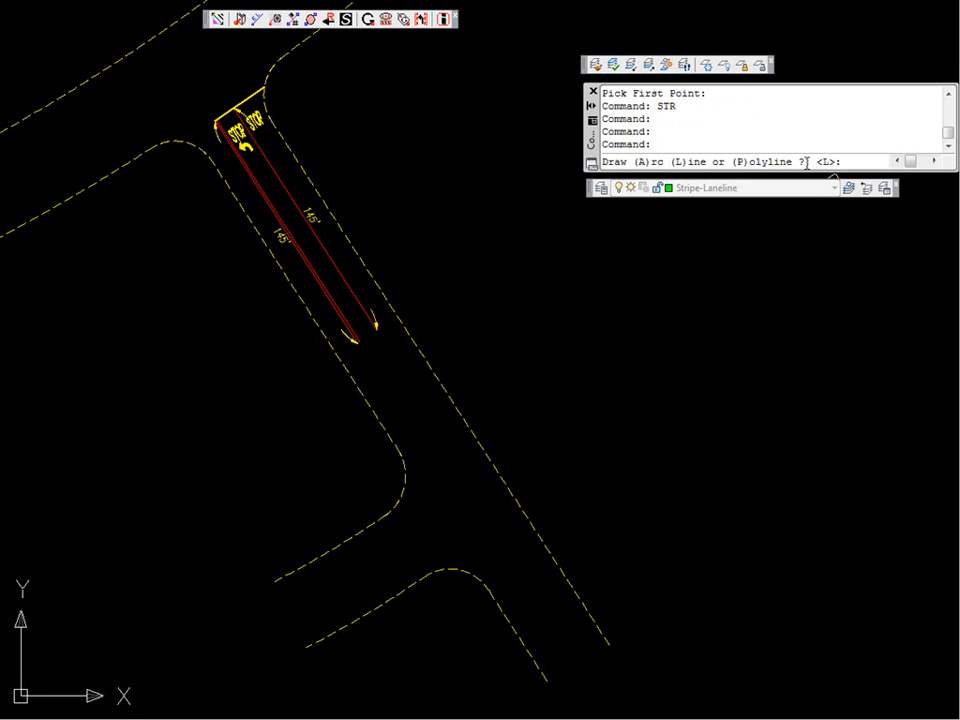
key(Return)
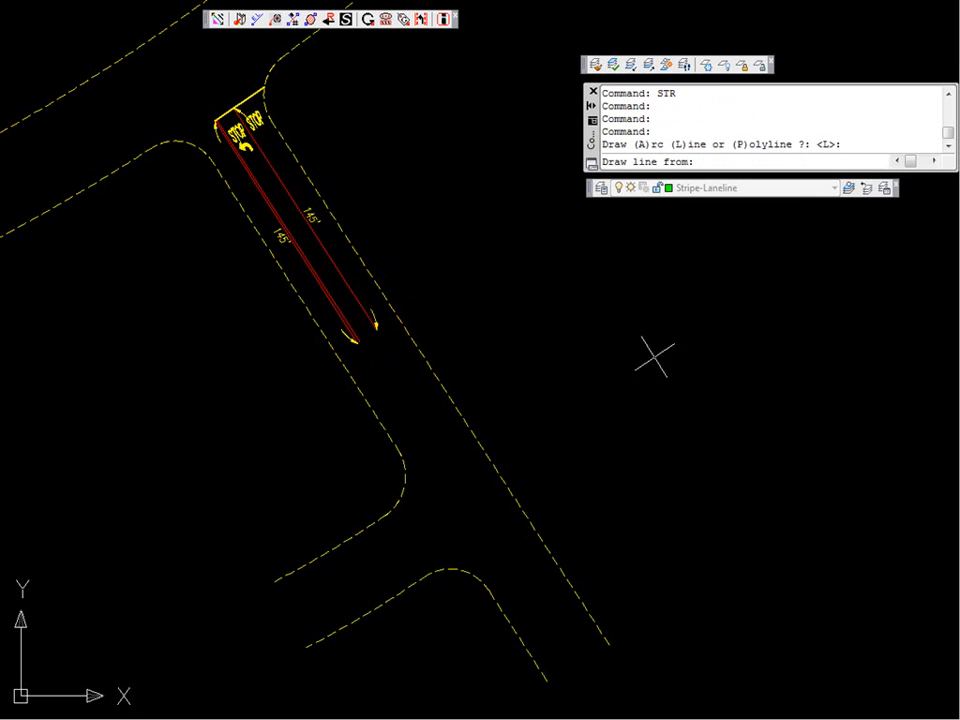
scroll(575, 658, up, 2)
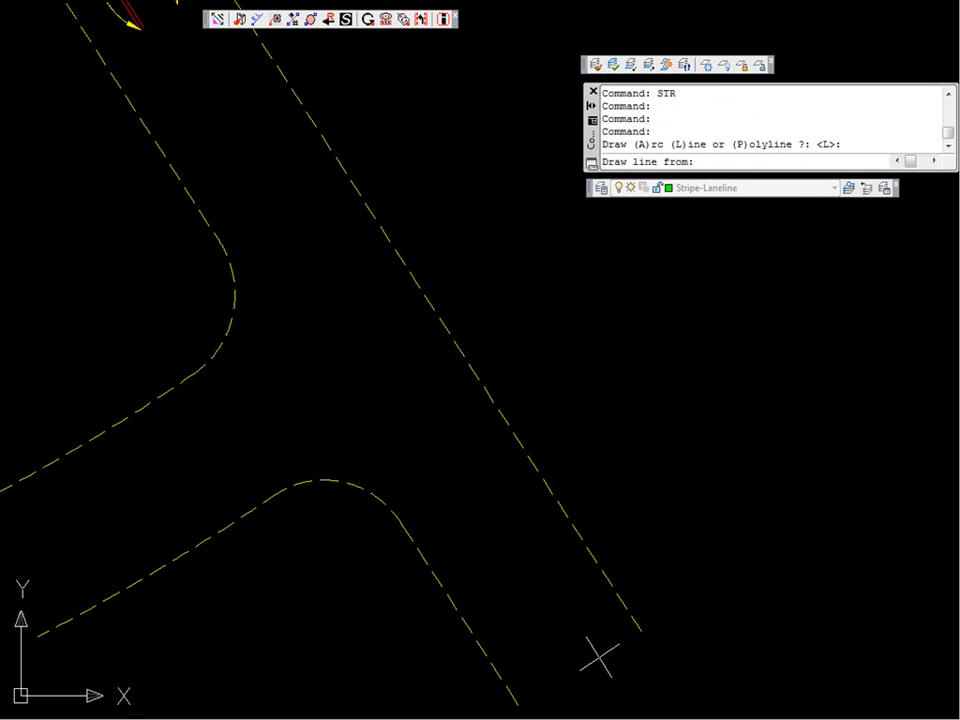
click(598, 655)
click(401, 339)
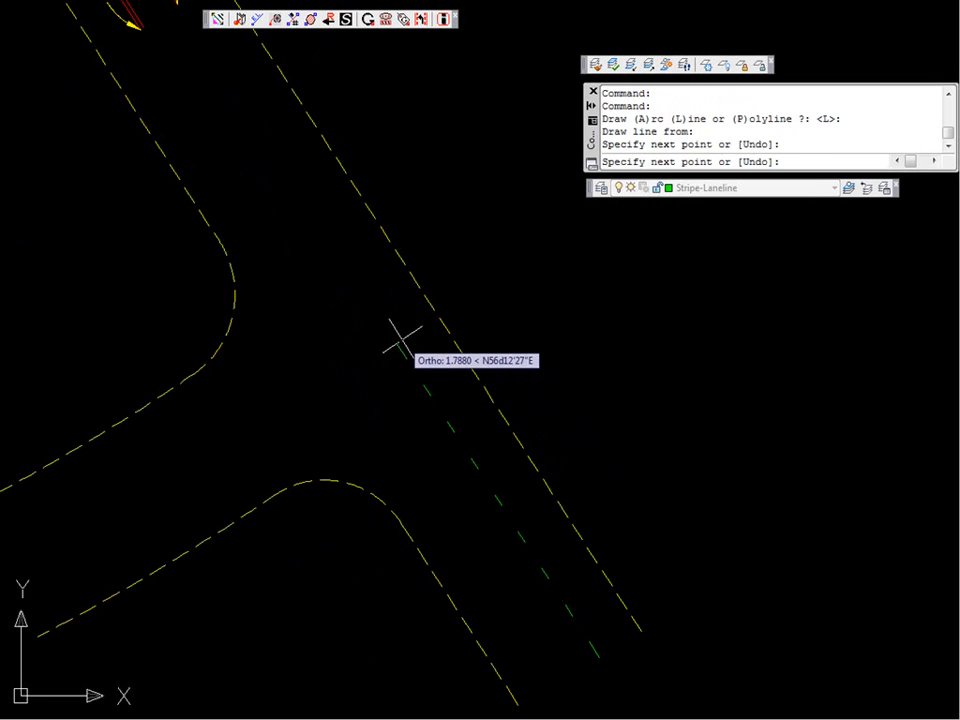
key(Return)
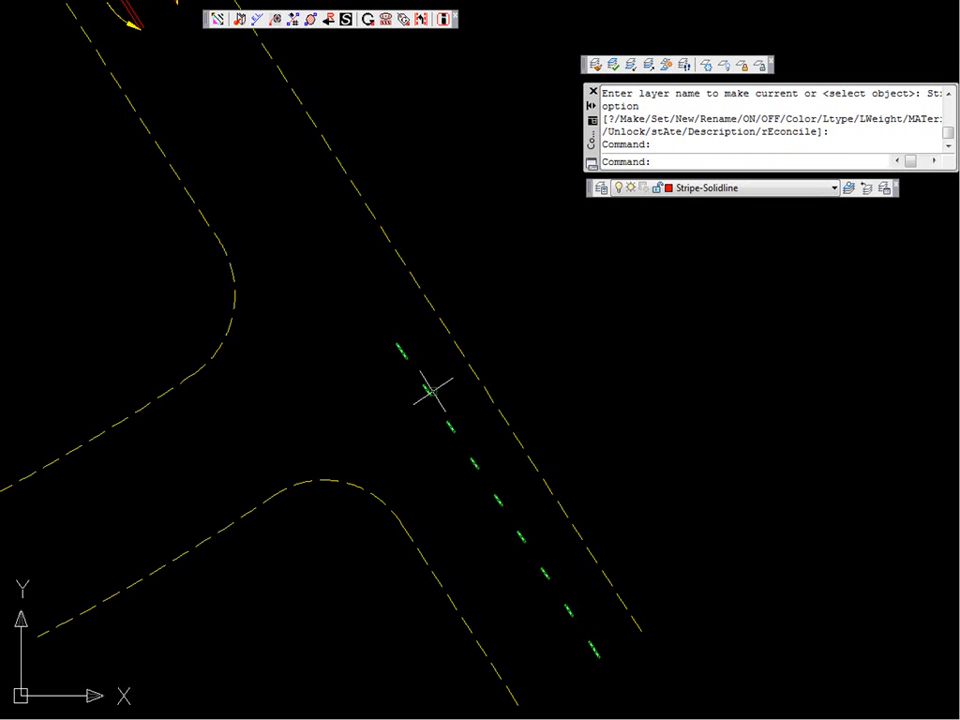
click(426, 392)
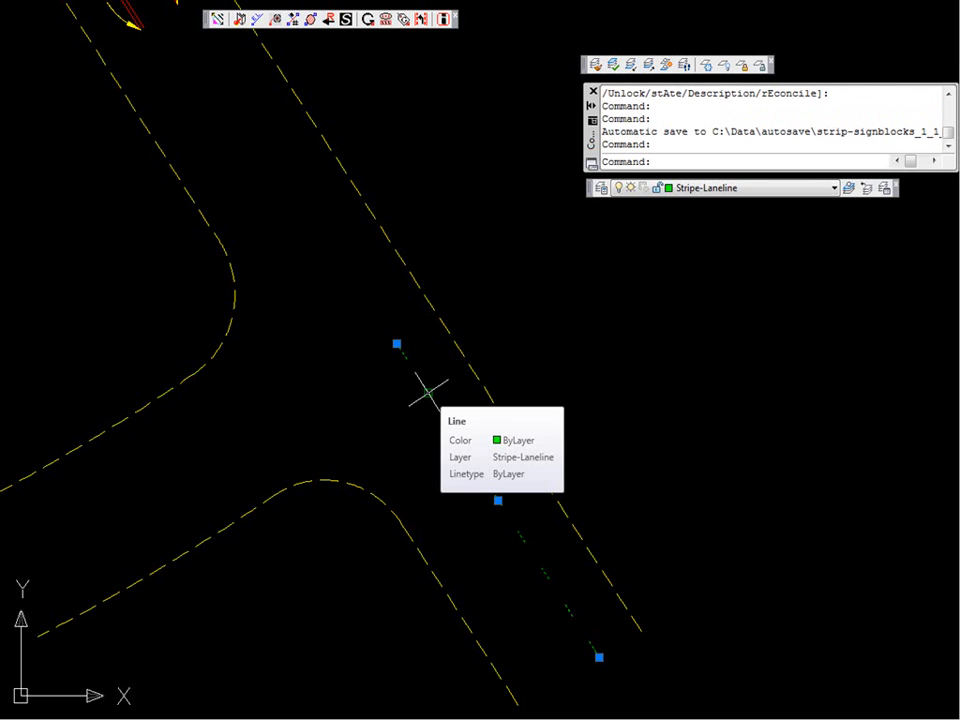
key(Escape)
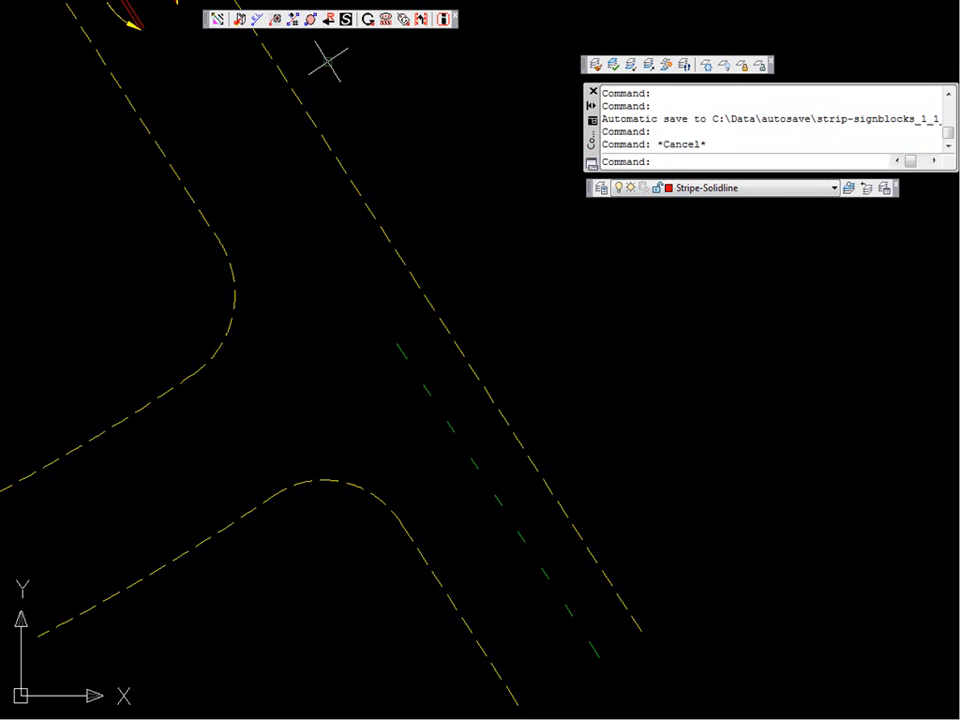
Step: Offset the new lane line 11 toward the lower side street onto the "Existing" Solid-Continuous Lane layer and check the copy's layer
text(STR)
key(Return)
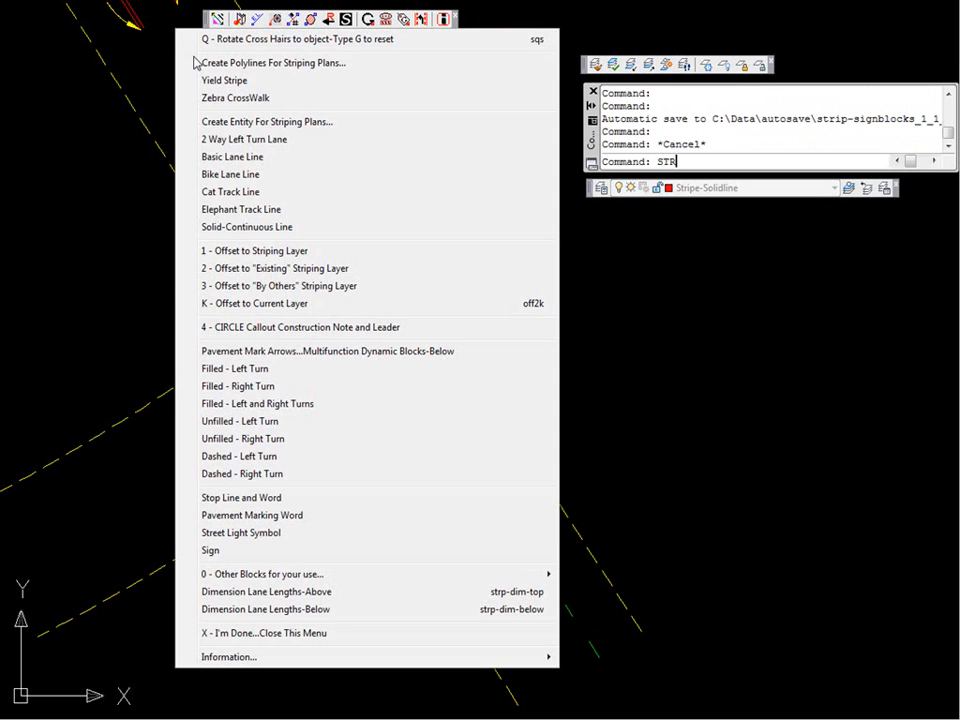
click(338, 276)
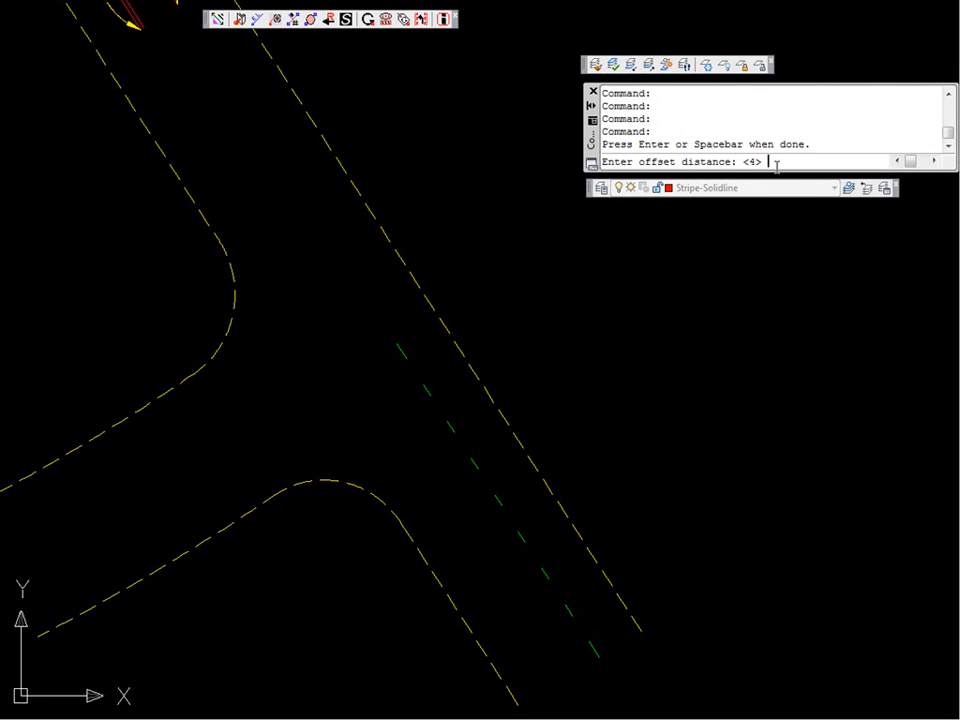
text(11)
key(Return)
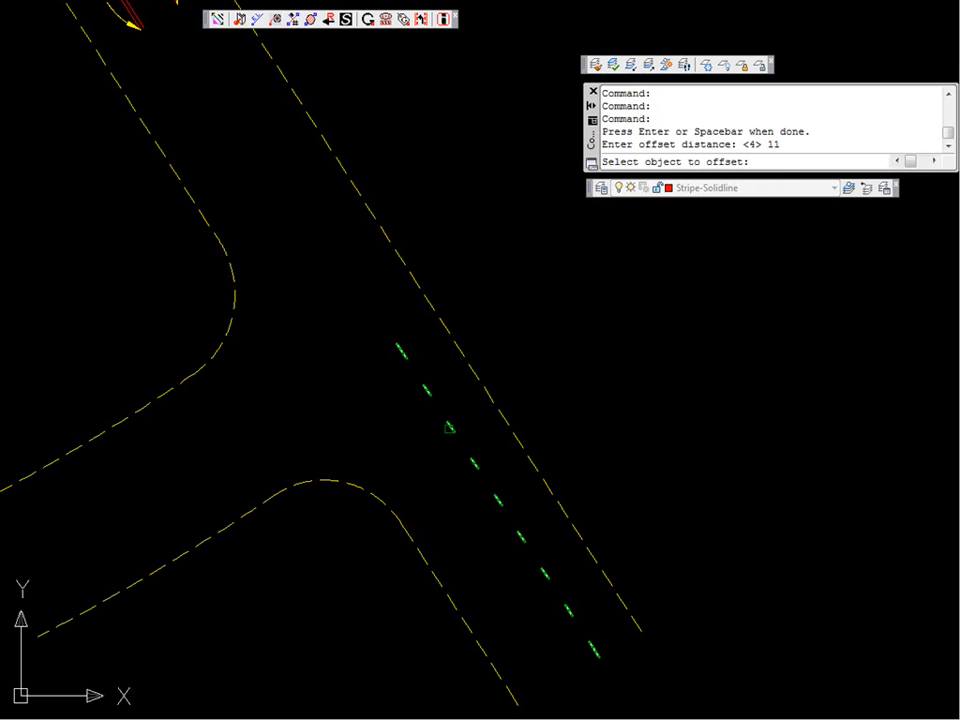
click(438, 433)
click(416, 453)
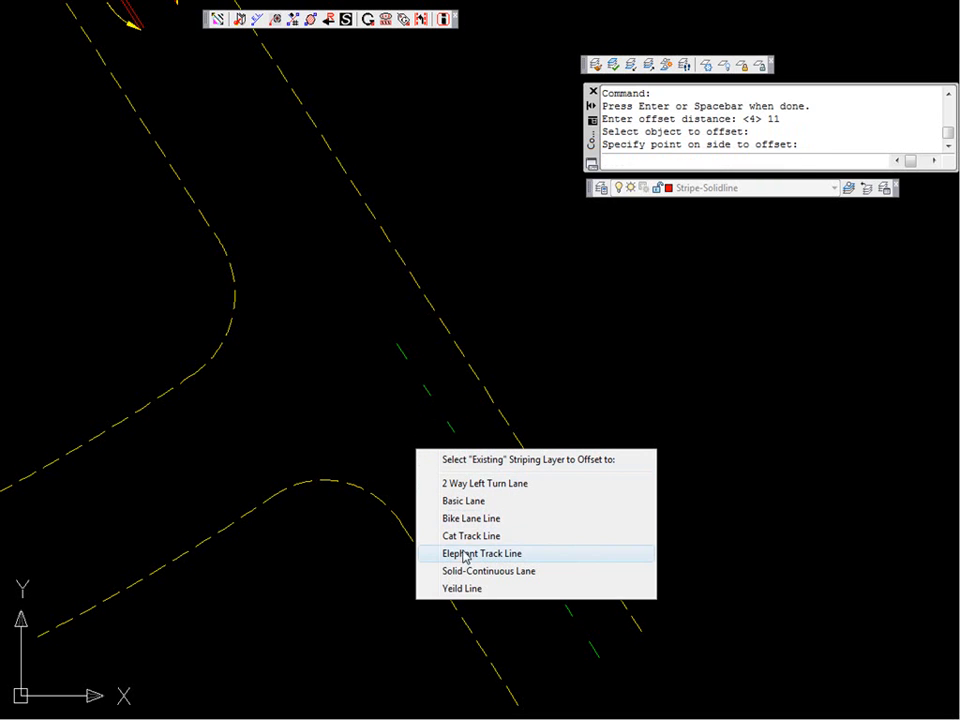
click(509, 571)
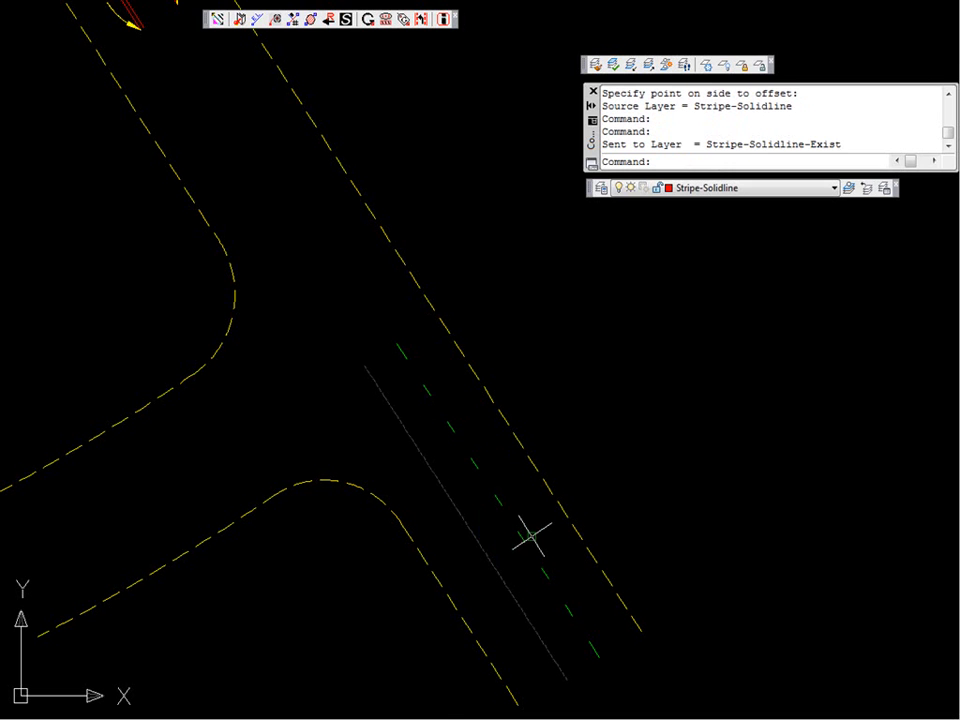
scroll(452, 489, up, 2)
click(441, 501)
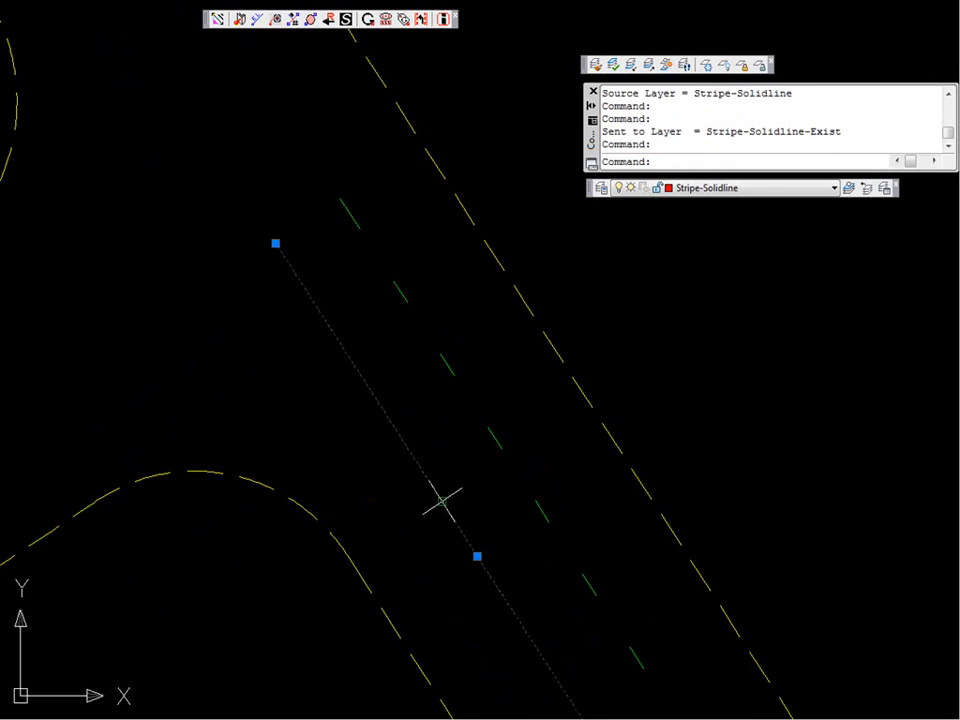
mouse_move(441, 501)
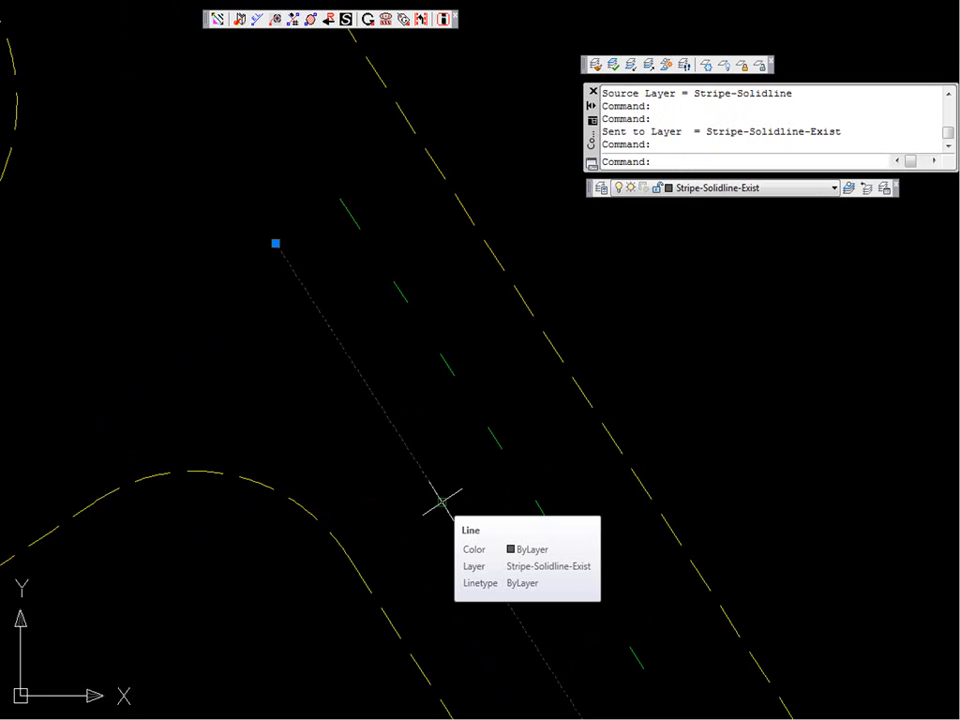
key(Escape)
key(Escape)
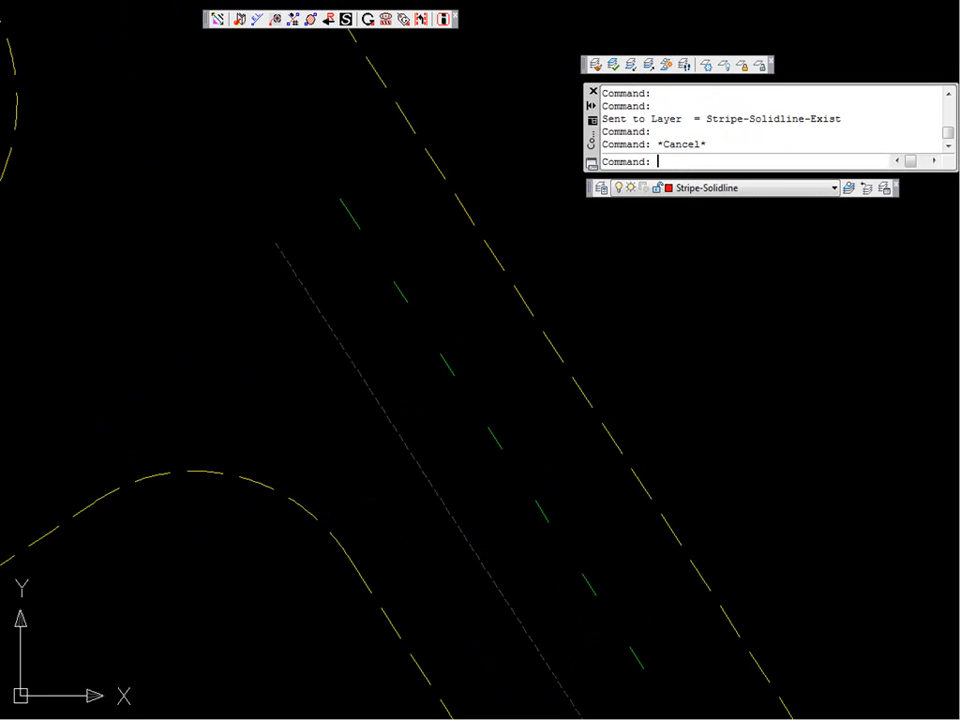
Step: Insert a Sign symbol just outside the road edge near the stop line's outer end, rotated to match the street
scroll(448, 370, up, 3)
scroll(445, 368, down, 6)
scroll(443, 367, down, 3)
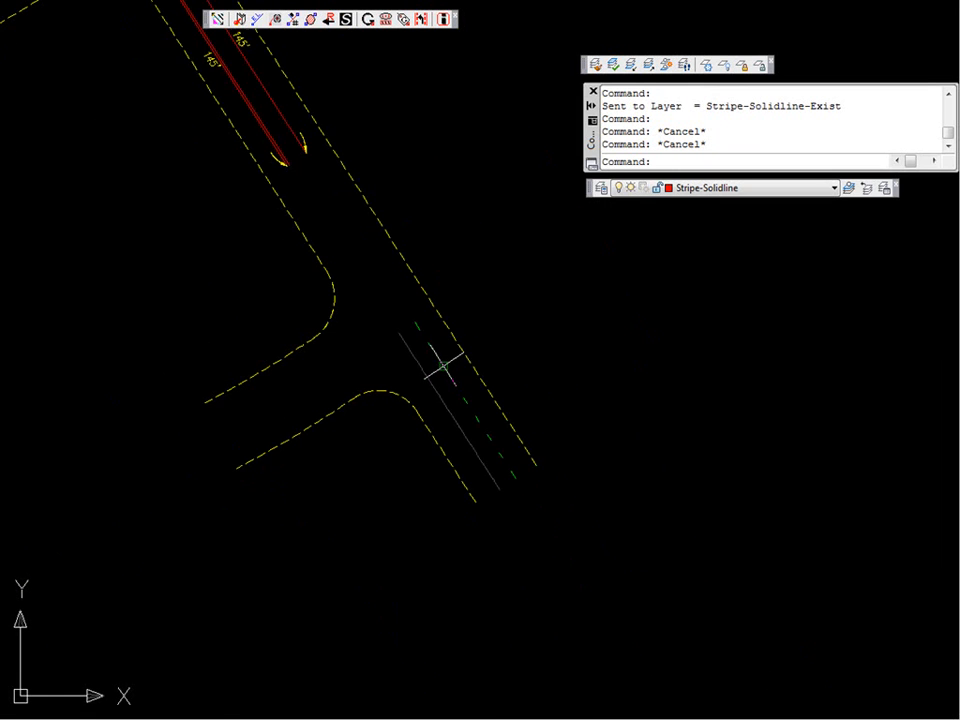
scroll(448, 370, down, 3)
middle_drag(394, 212, 510, 325)
middle_drag(468, 289, 570, 366)
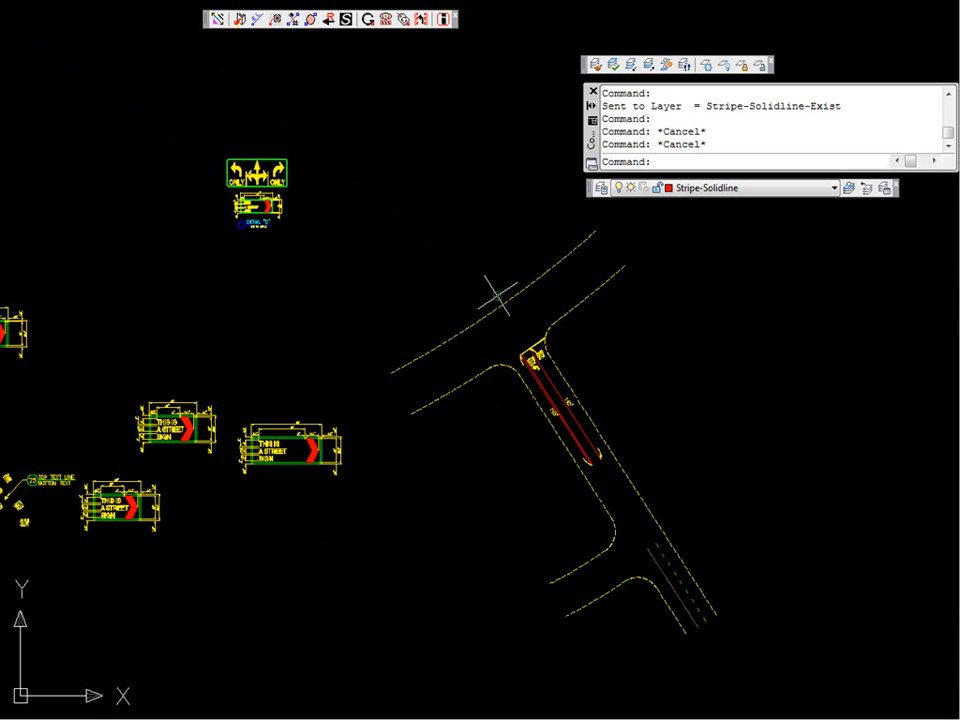
scroll(515, 312, up, 5)
middle_drag(624, 377, 363, 305)
scroll(438, 310, up, 3)
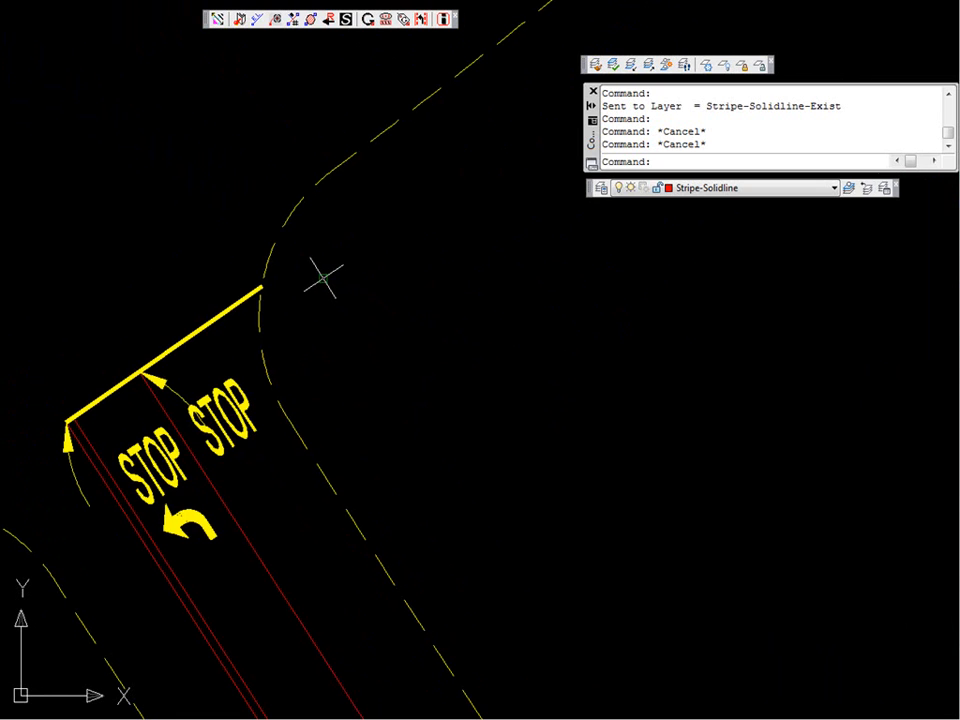
text(TR)
right_click(186, 67)
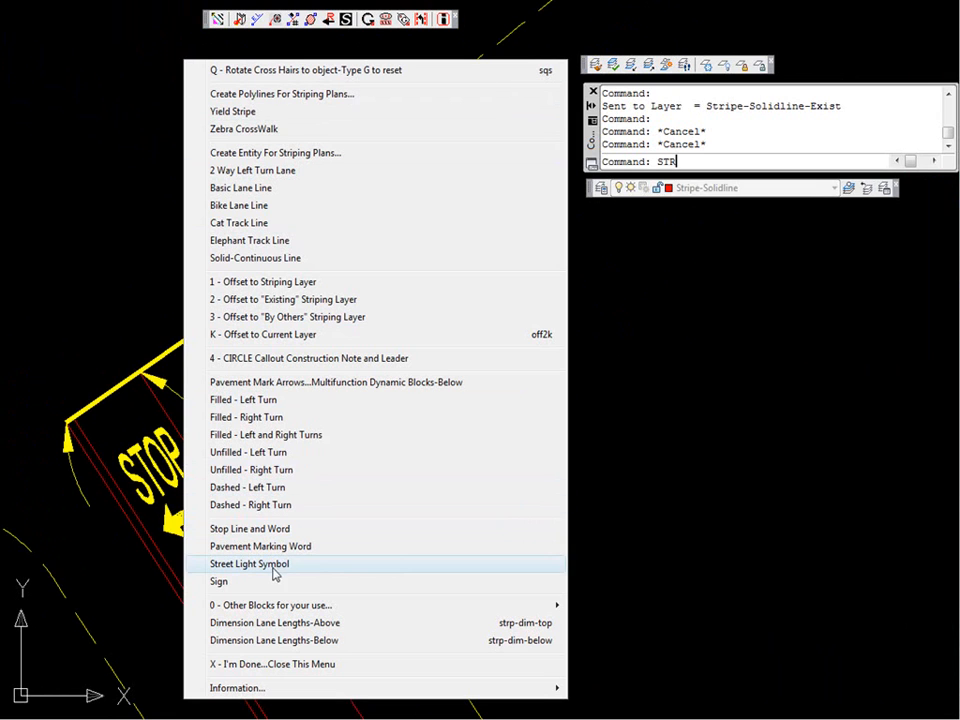
click(263, 588)
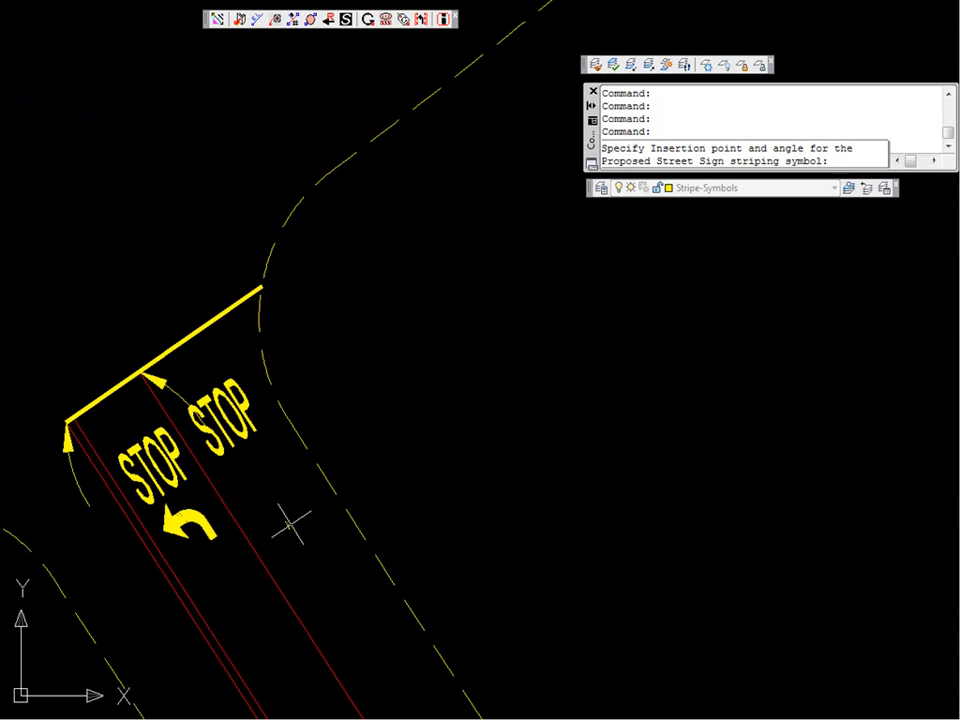
click(287, 322)
click(327, 270)
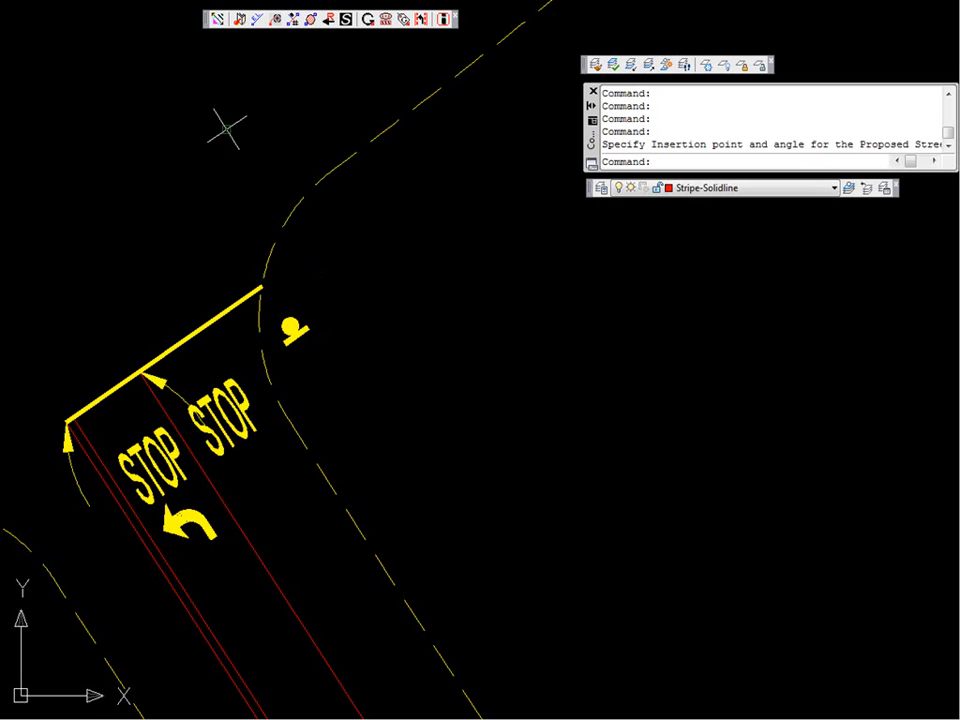
Step: Add a circle construction note callout with value 6A, its leader running diagonally from the sign symbol with Ortho off
text(STR)
key(Return)
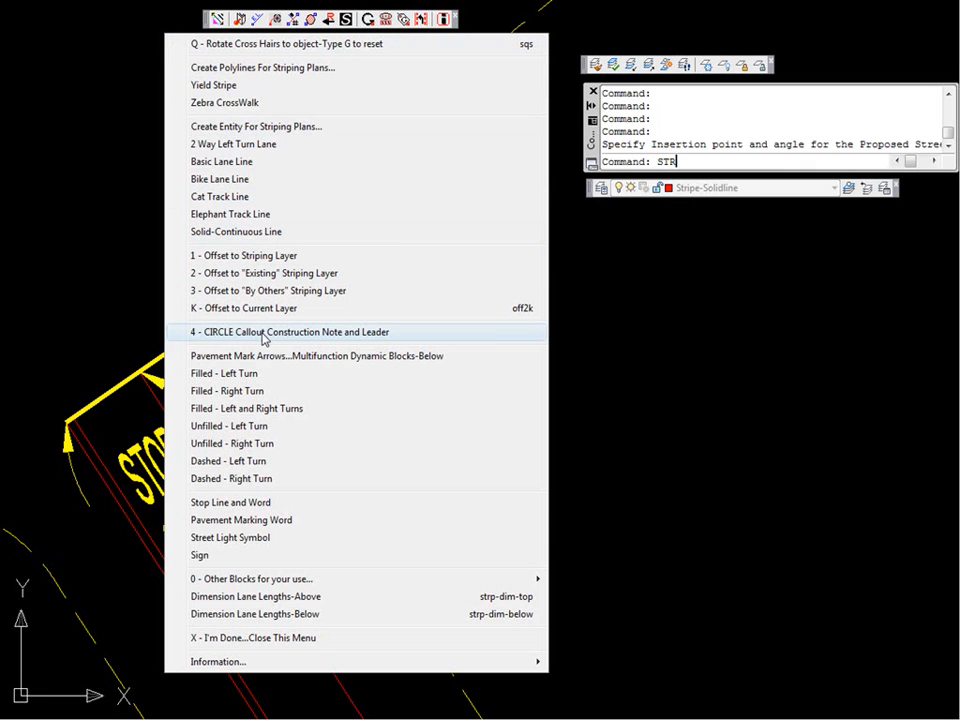
click(236, 337)
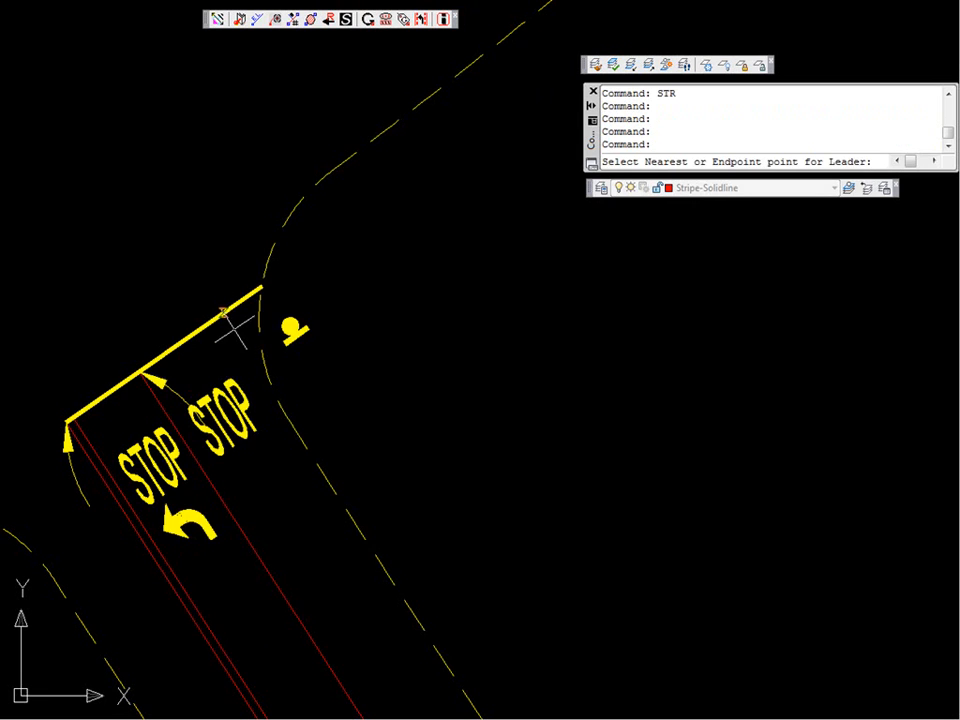
click(294, 318)
key(F8)
click(432, 160)
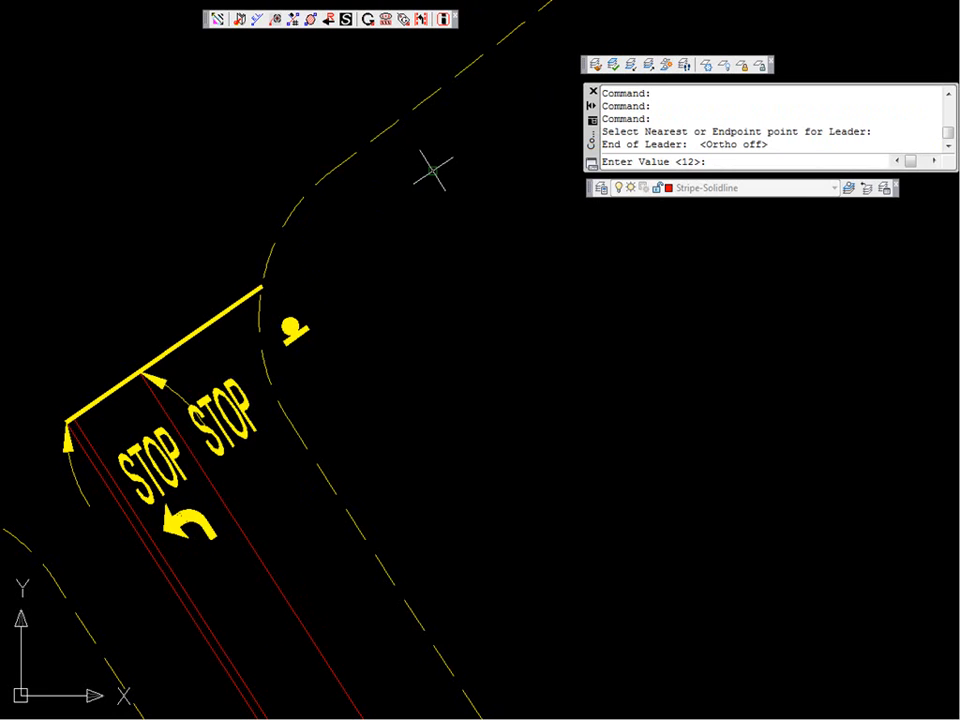
text(6A)
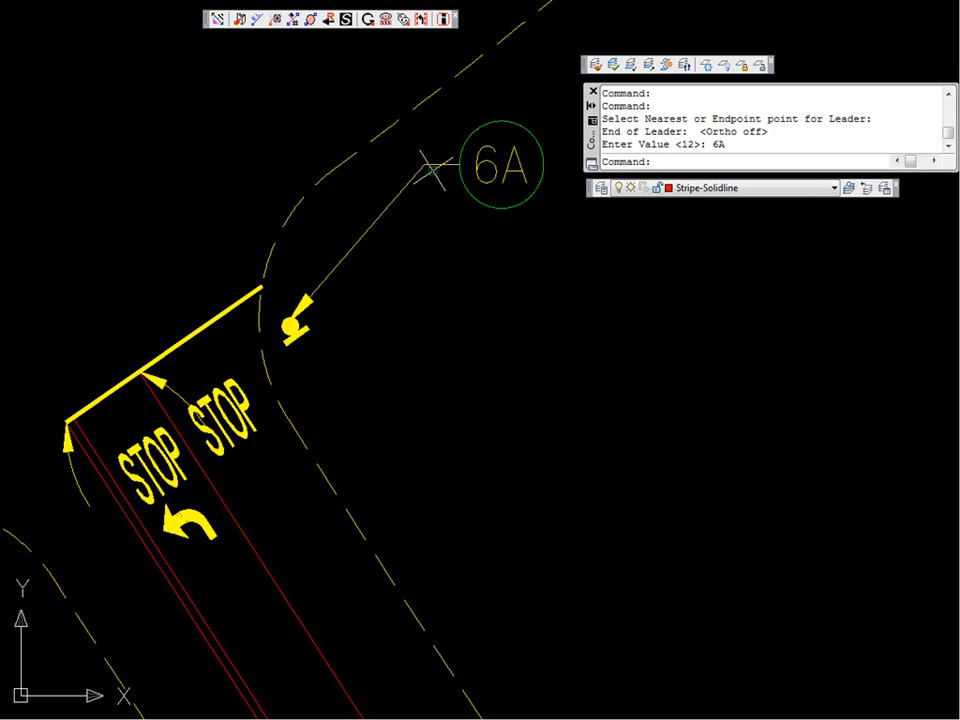
Step: Set the 6A callout block's visibility to Label On and deselect it
middle_drag(454, 214, 382, 276)
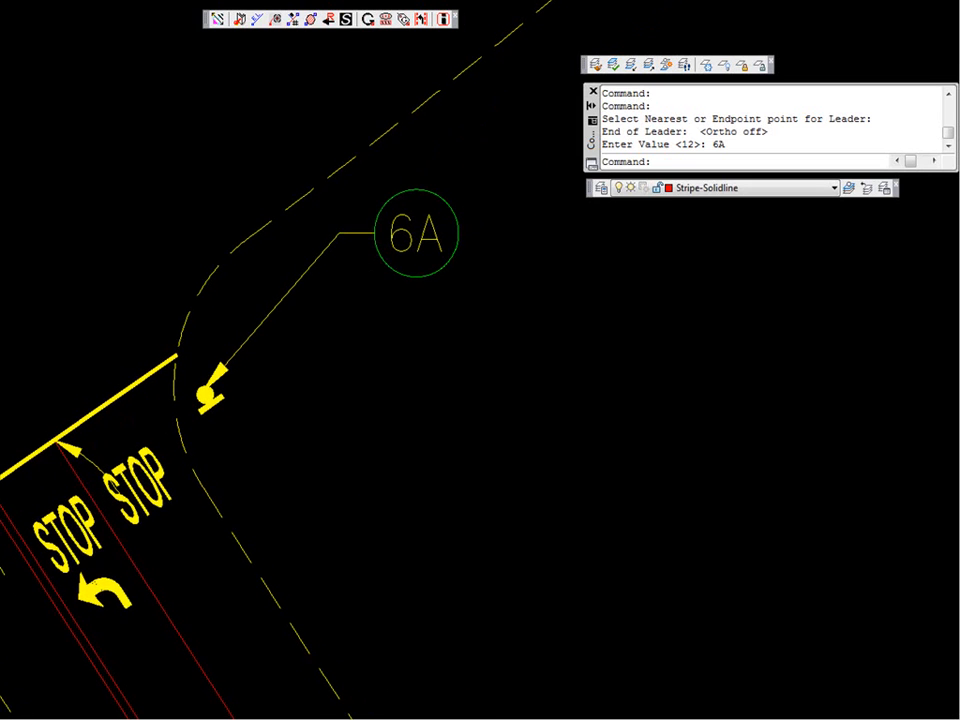
click(420, 282)
click(416, 306)
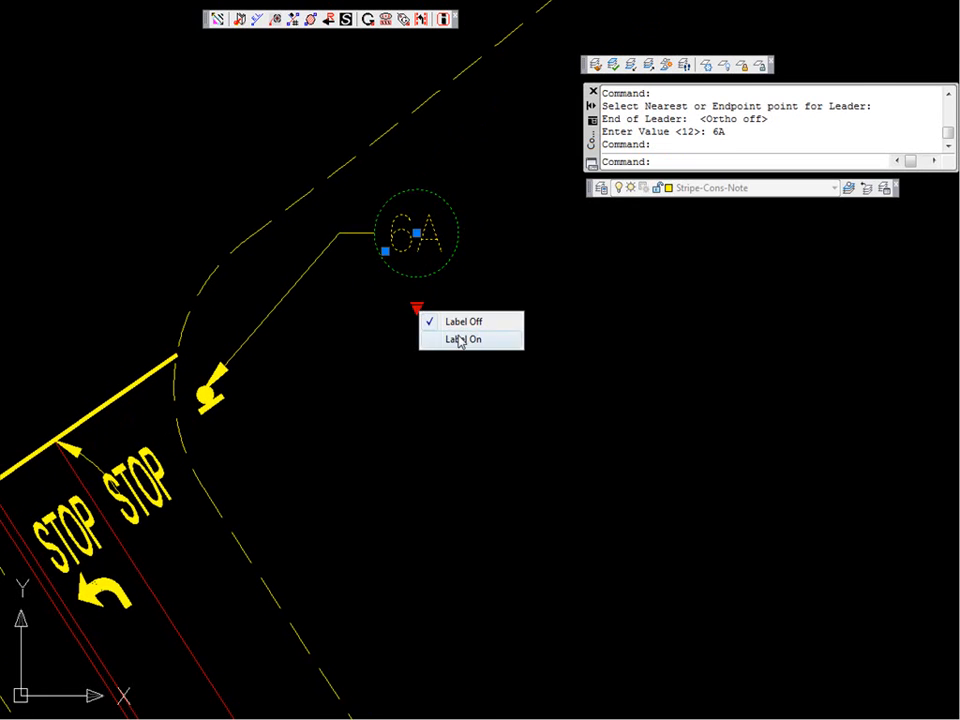
click(458, 339)
middle_drag(525, 268, 497, 311)
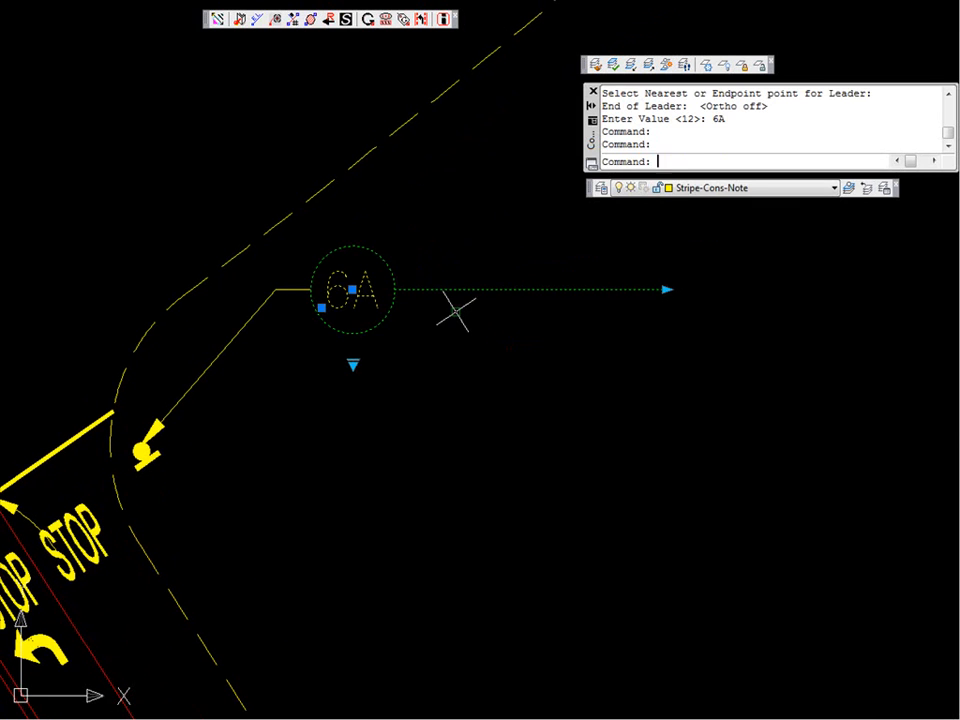
key(Escape)
Step: Set the 6A callout's first note line to TOP and its second note line to BOTTOM
double_click(430, 289)
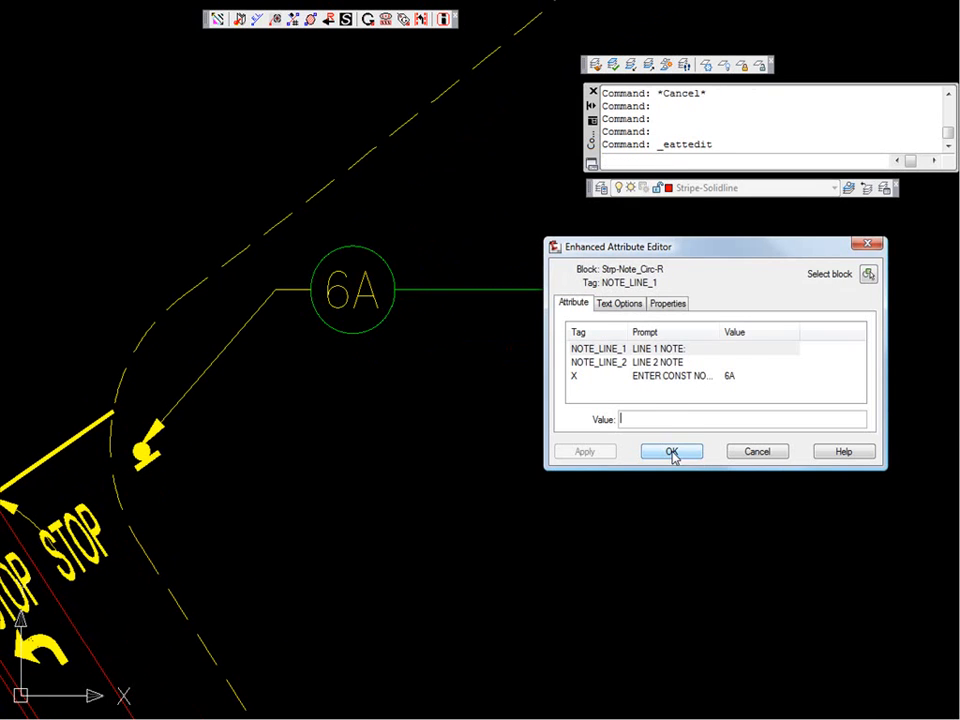
click(660, 350)
click(641, 418)
text(TOP)
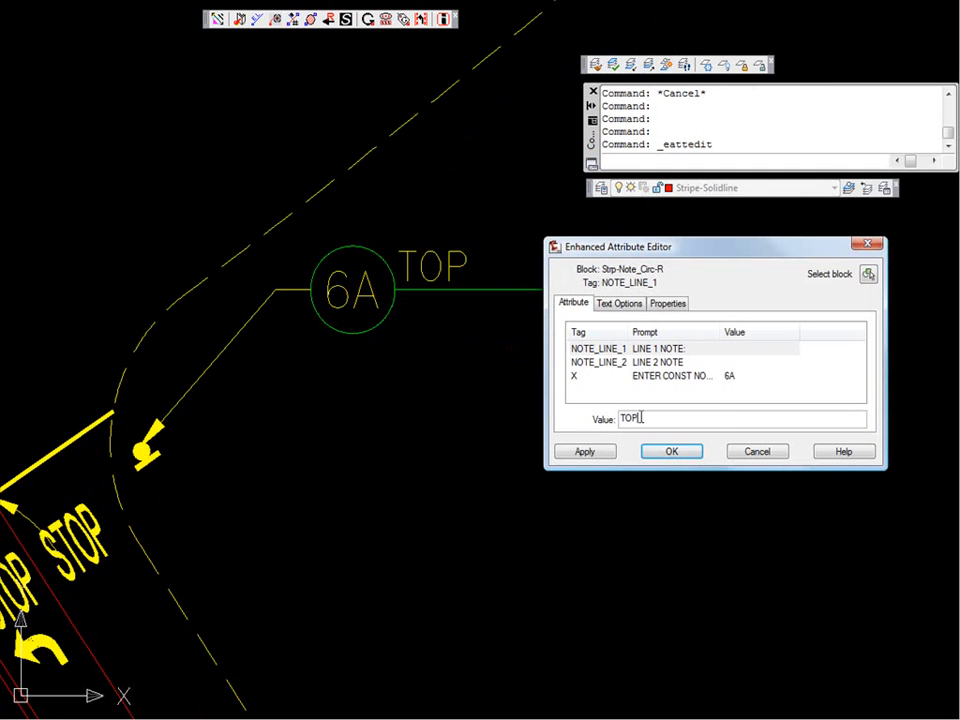
click(665, 362)
click(623, 416)
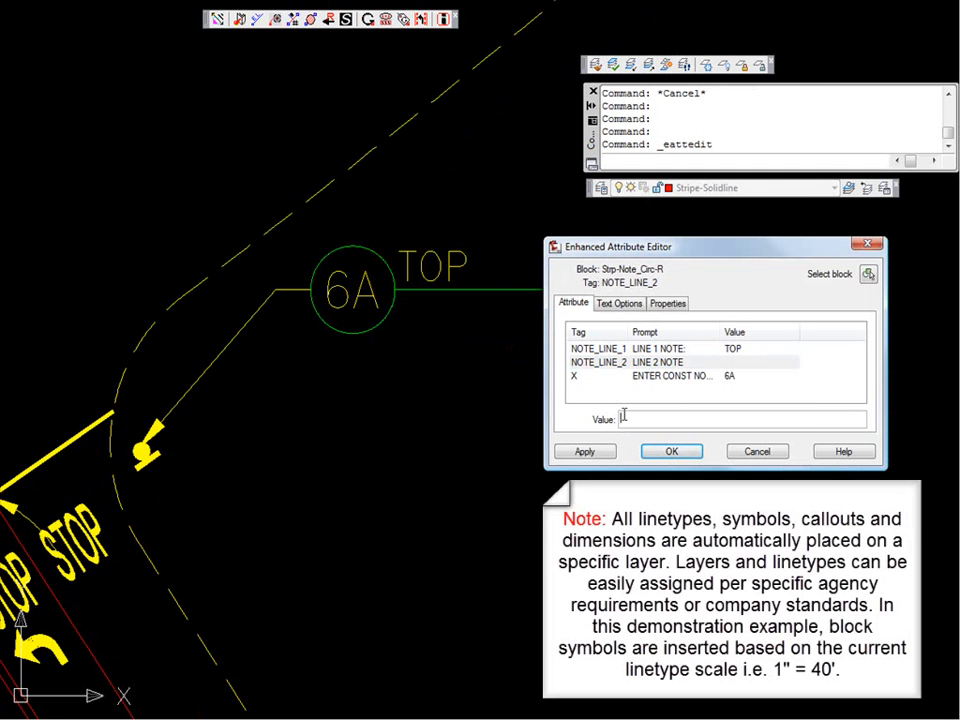
text(BOTTOM)
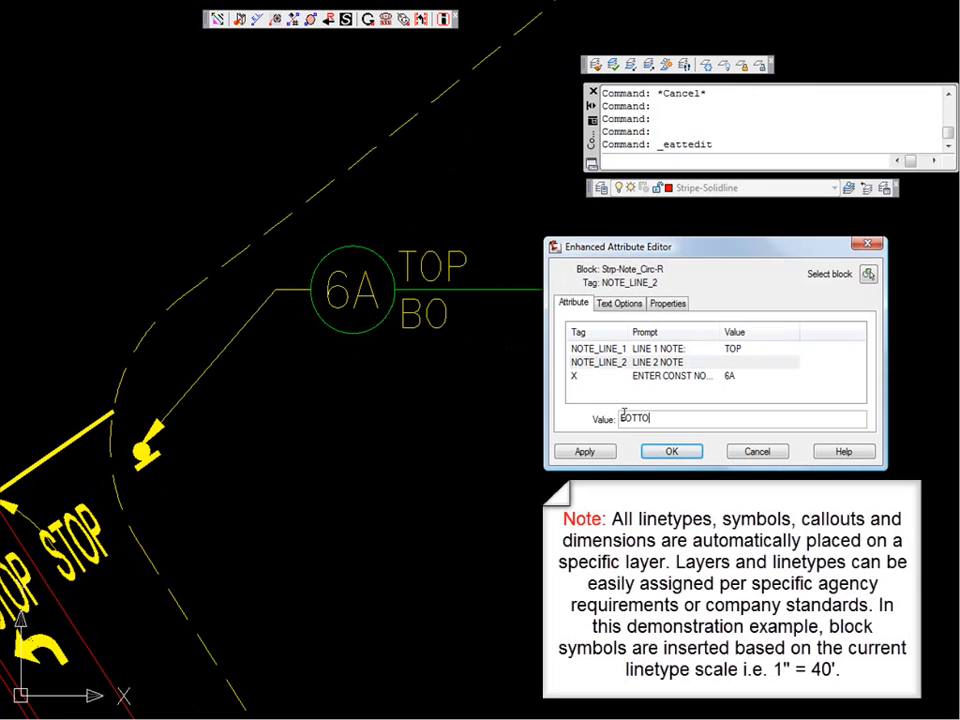
click(671, 451)
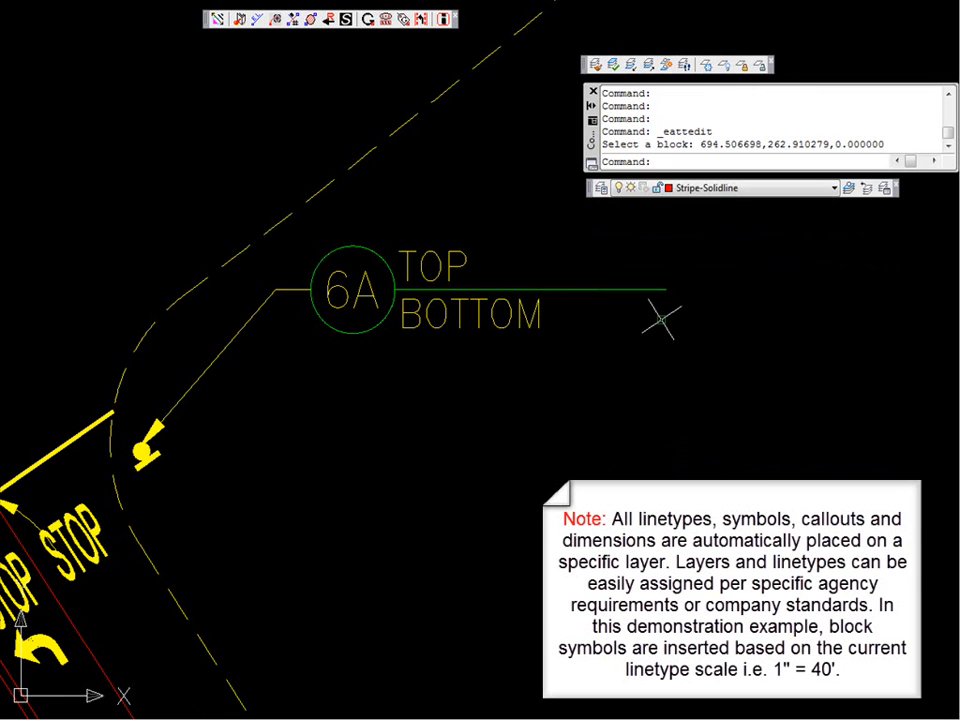
Step: Reset the snap rotation to 0 degrees and shorten the 6A callout's divider line to just past the word BOTTOM
text(G)
key(Return)
click(669, 289)
click(668, 290)
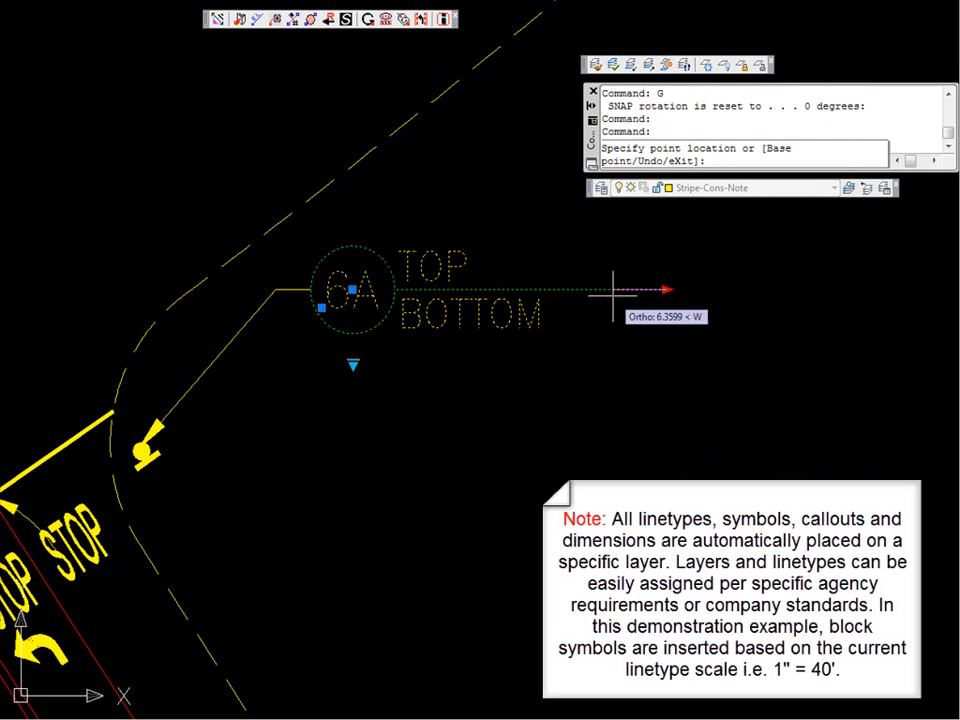
click(550, 290)
key(Escape)
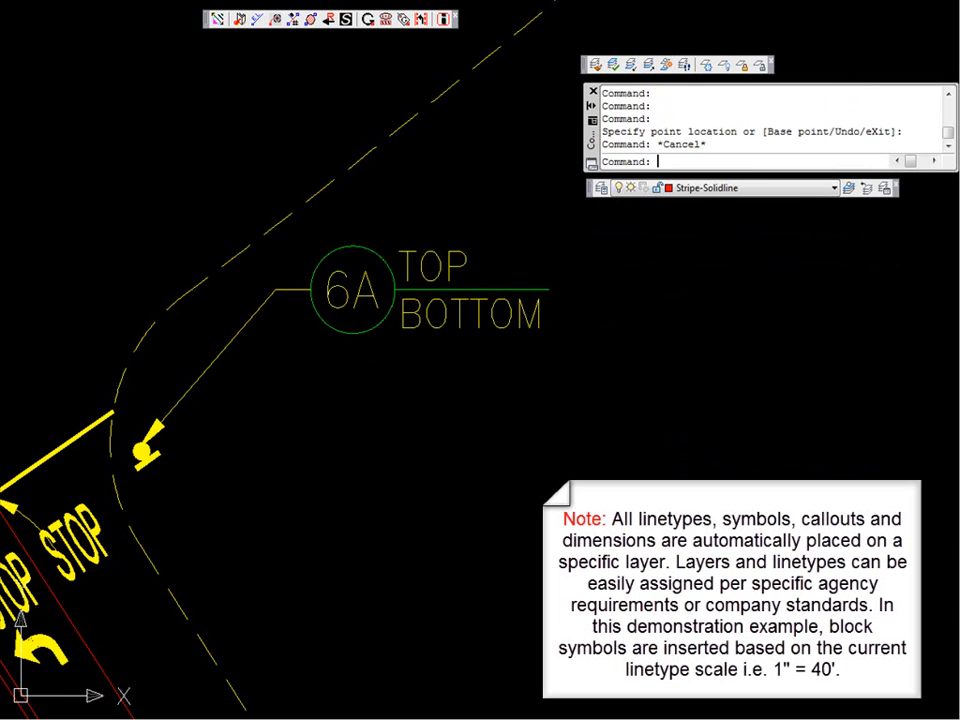
key(Escape)
Step: Try Two Left-One Right and One Left-OneThrough-One Right on the lane-use arrow sign above Detail "C", and set it to One Left One Right
middle_drag(503, 264, 511, 283)
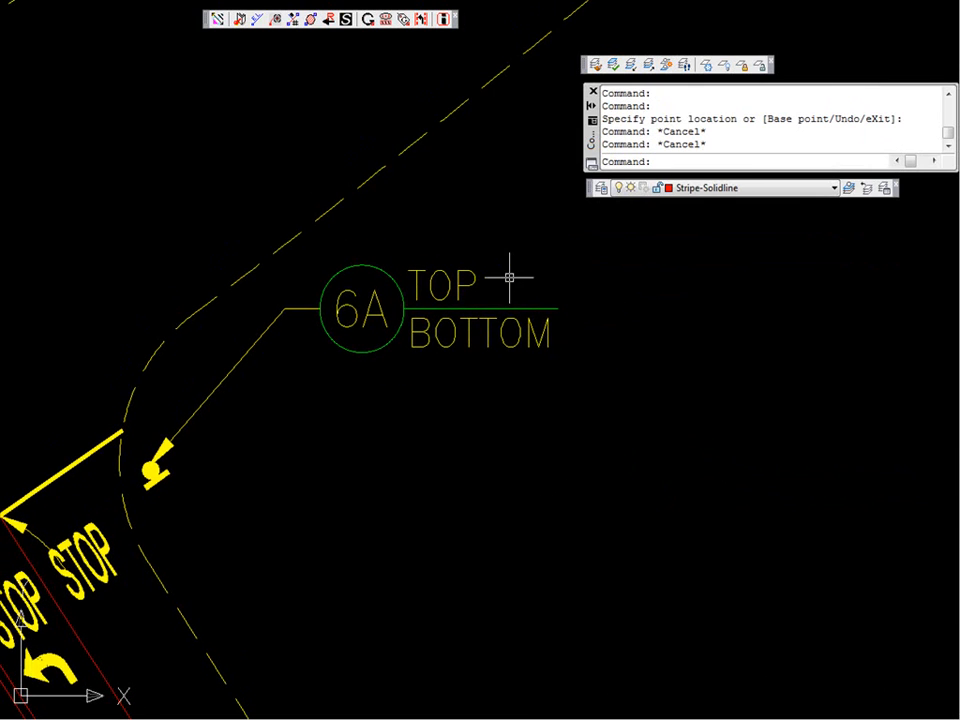
scroll(509, 277, down, 3)
scroll(493, 271, down, 2)
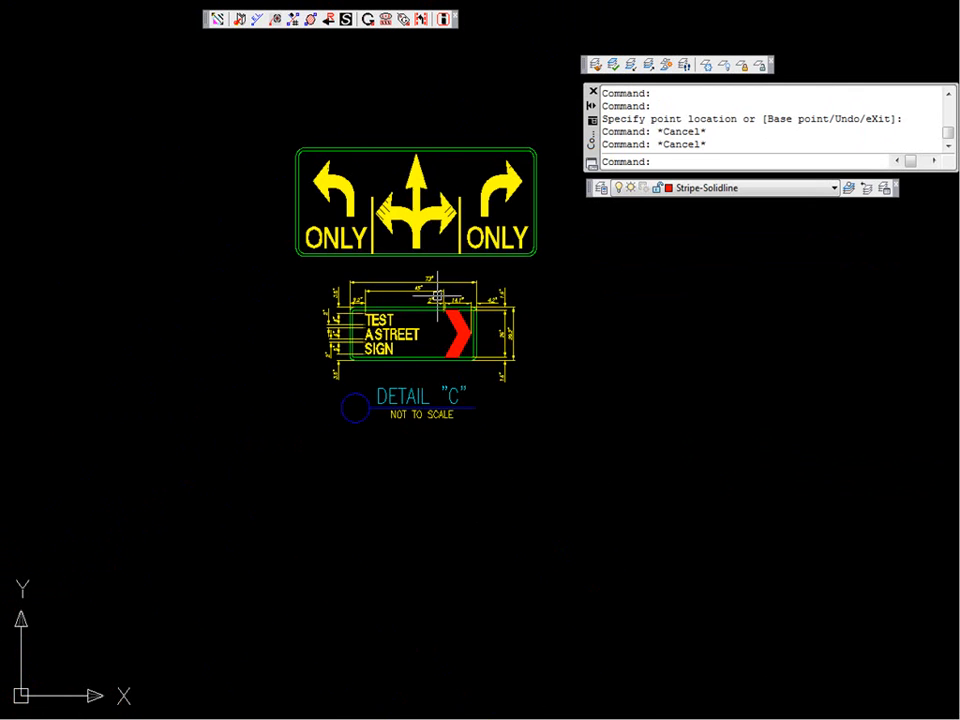
scroll(432, 287, up, 3)
mouse_move(432, 287)
middle_down()
mouse_move(422, 343)
mouse_move(433, 452)
mouse_move(422, 505)
middle_up()
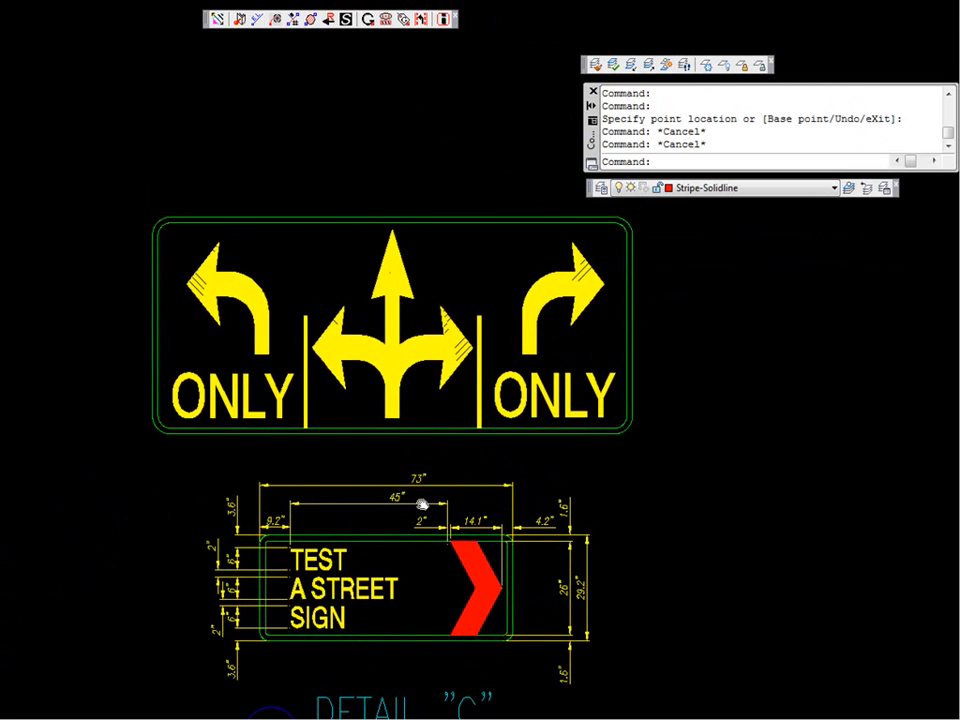
click(407, 421)
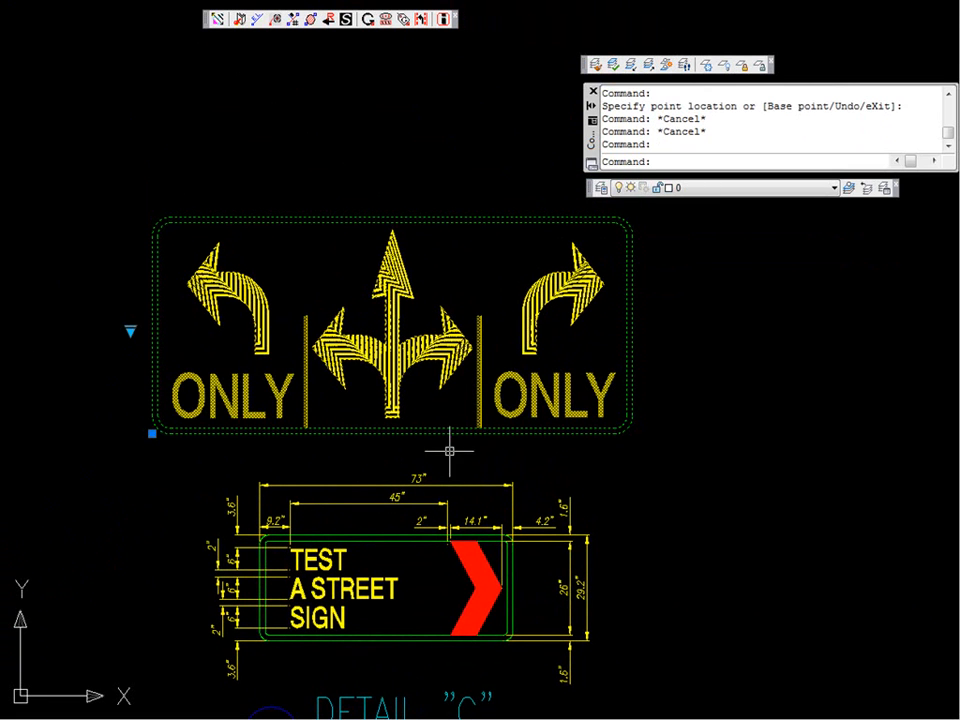
click(131, 331)
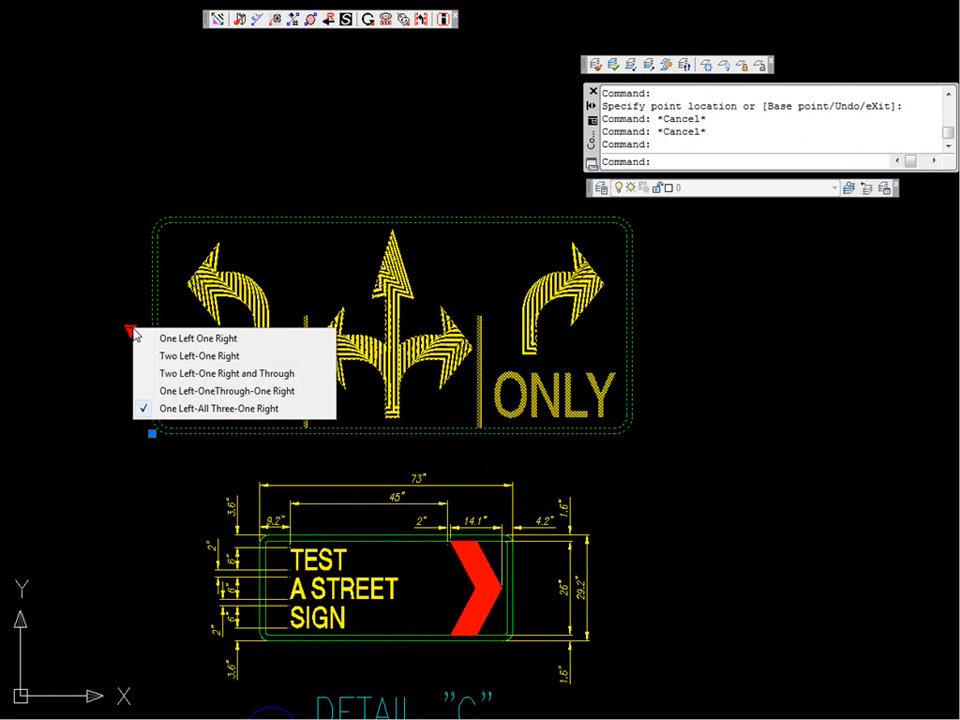
click(185, 356)
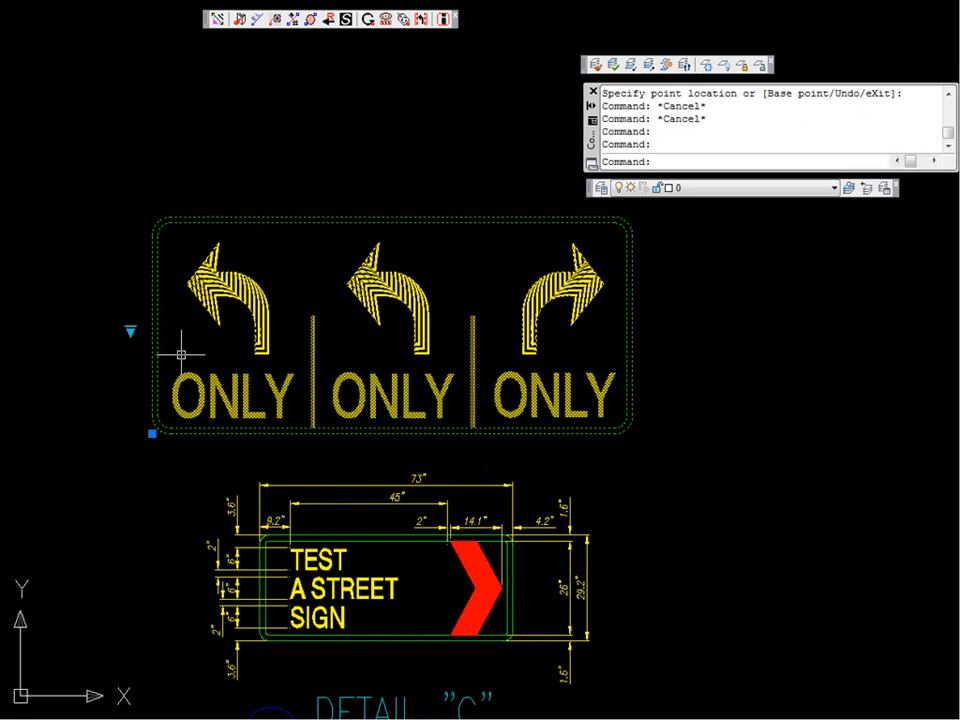
click(131, 329)
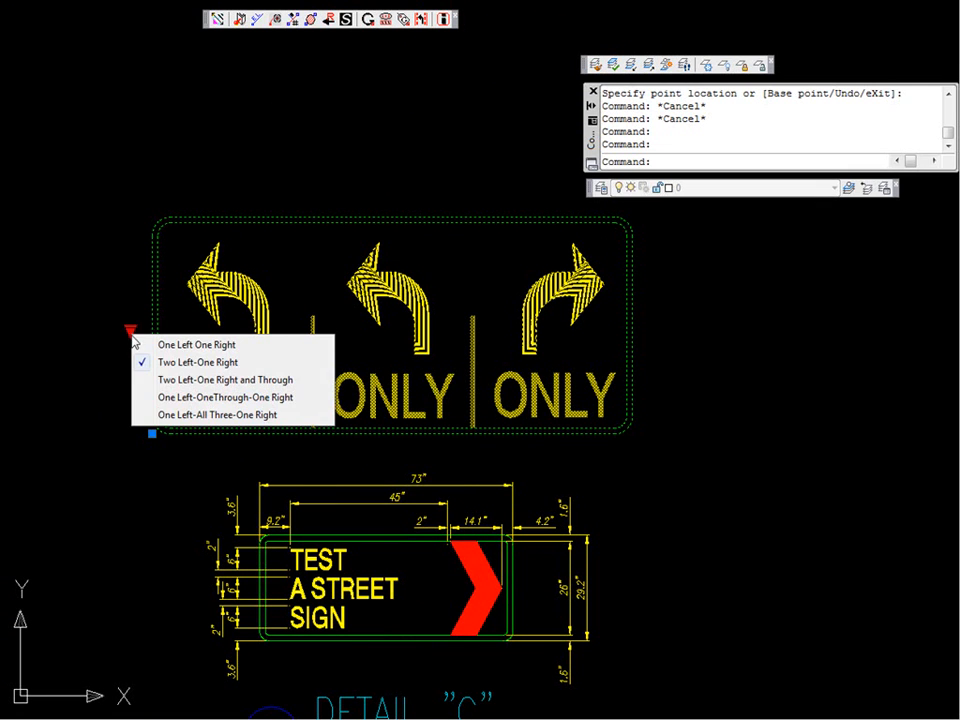
click(171, 404)
click(131, 329)
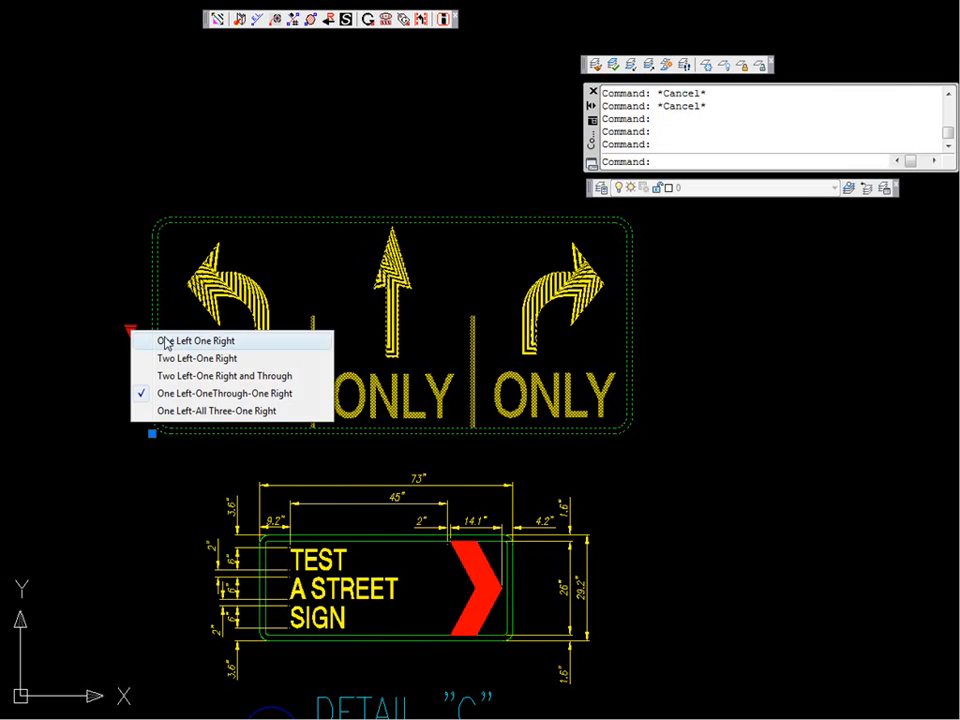
click(166, 341)
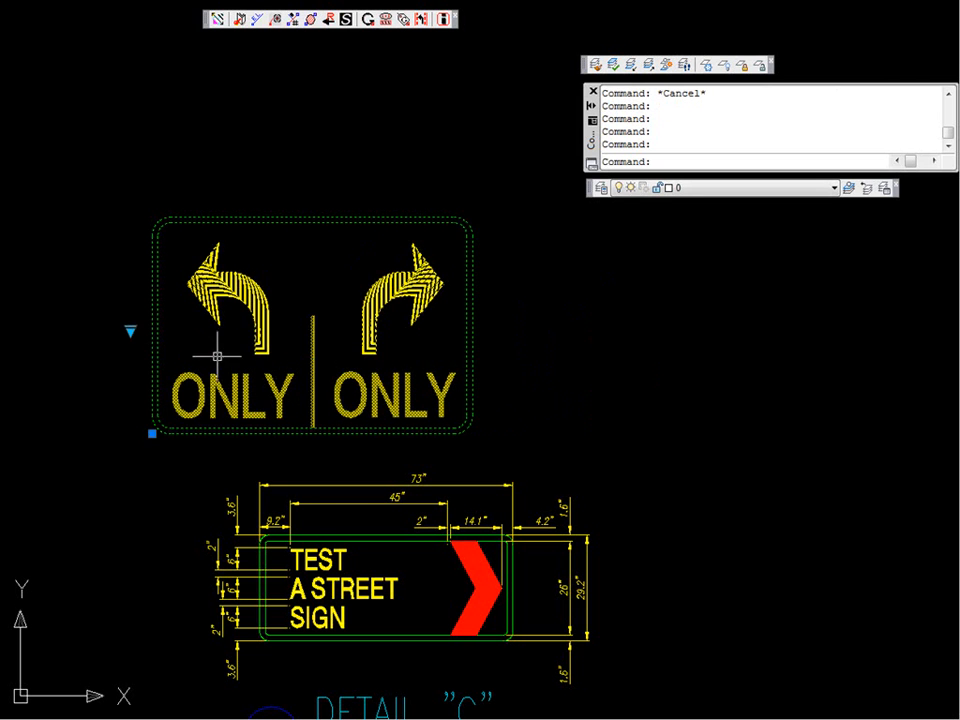
Step: Try the 4 Lines of Text and Direction Chevrons versions of the Detail "C" sign and return it to 3 Lines of Text
mouse_move(214, 360)
middle_down()
mouse_move(257, 223)
mouse_move(153, 198)
middle_up()
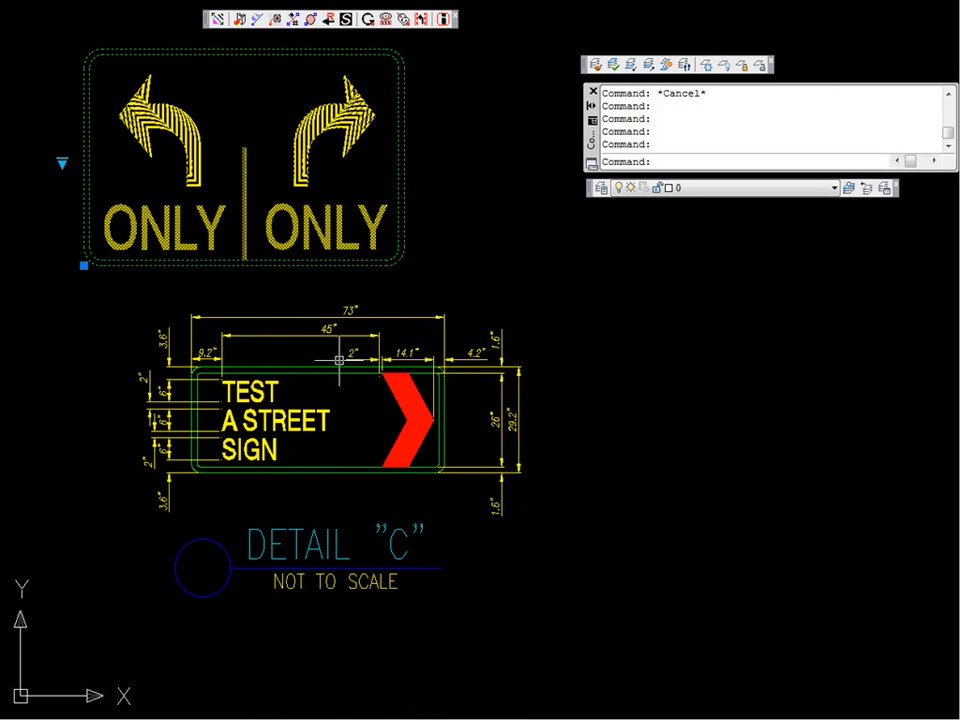
click(330, 373)
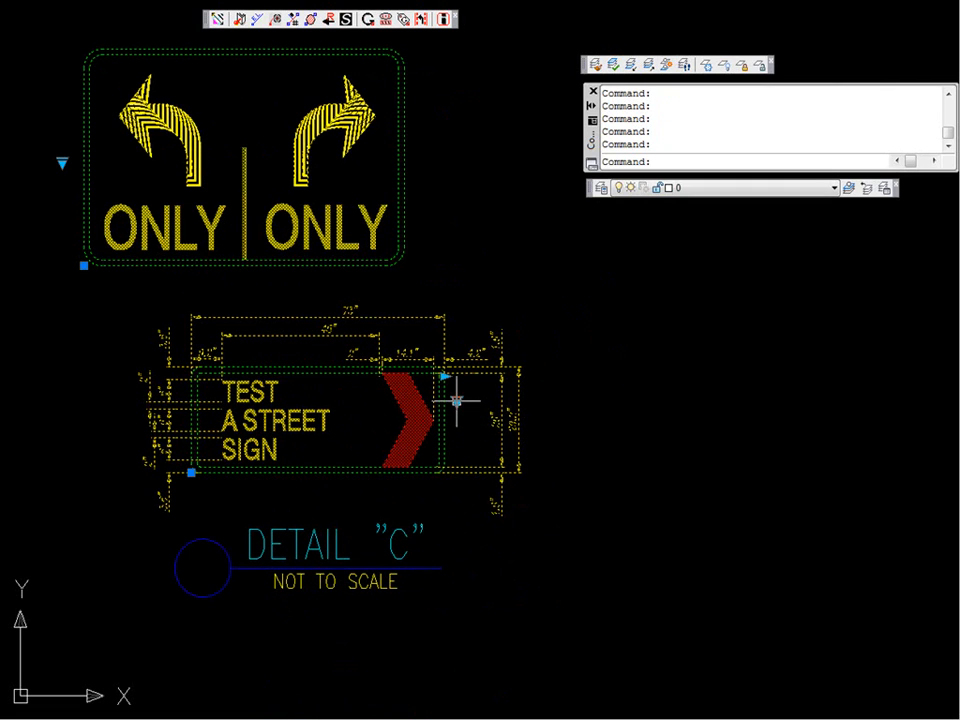
click(457, 403)
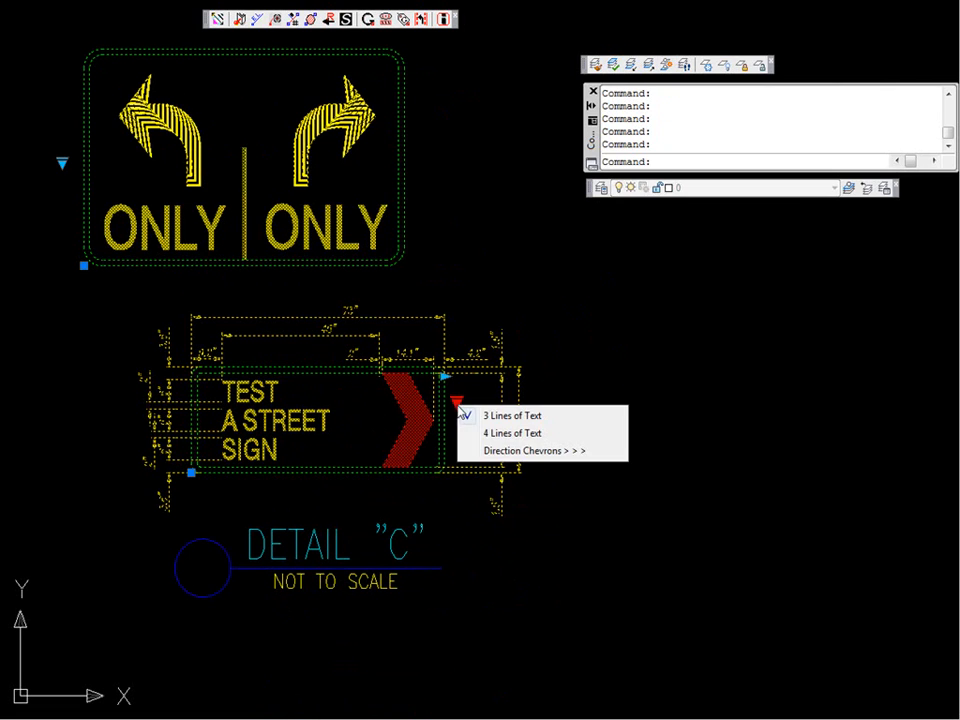
click(510, 433)
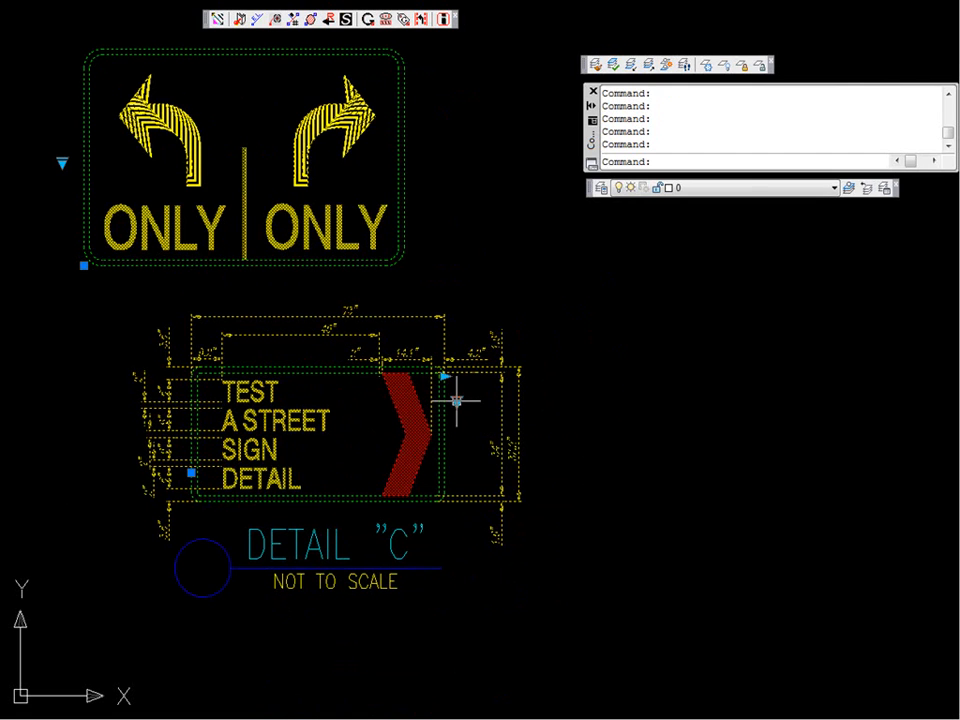
click(457, 403)
click(512, 449)
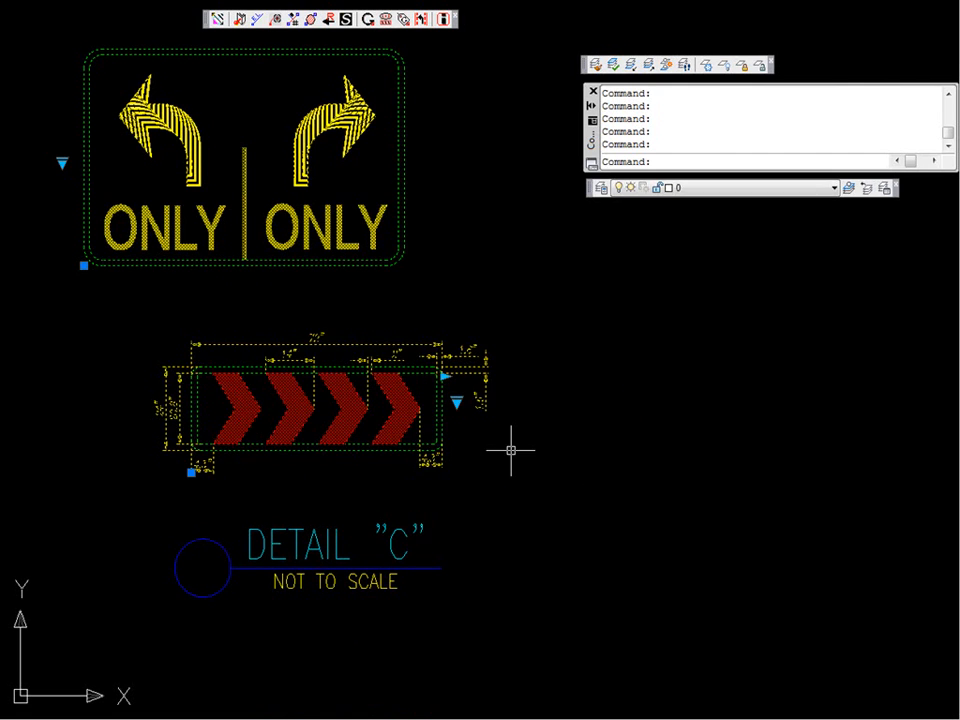
scroll(375, 382, up, 3)
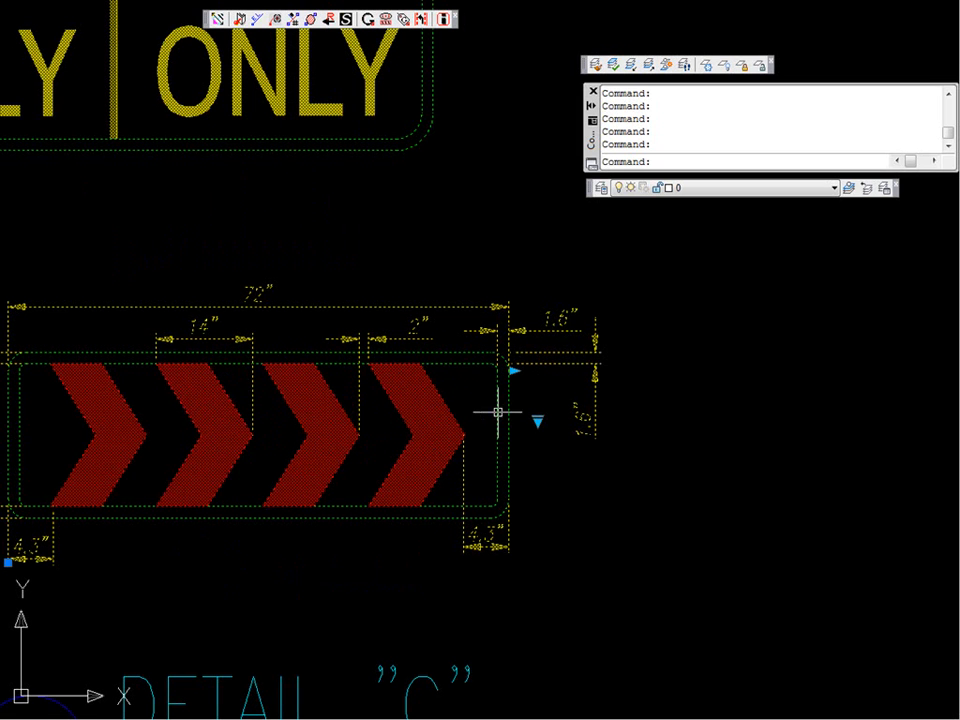
click(537, 422)
click(588, 430)
Step: Set the first text line of the Detail "C" street sign to TOP STREET
scroll(512, 403, down, 5)
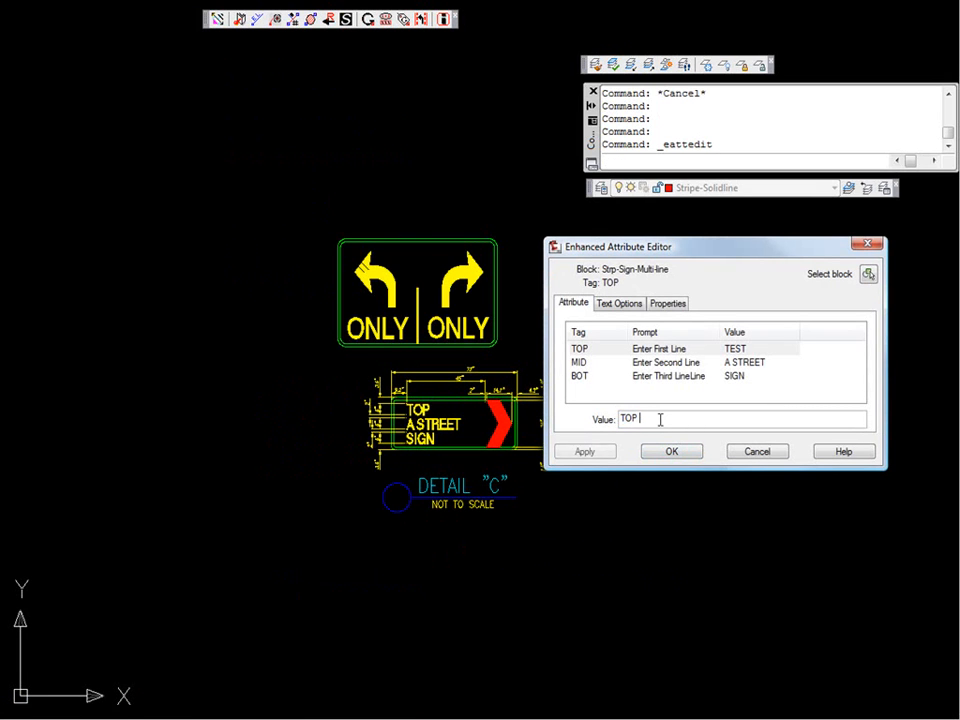
text(STREET)
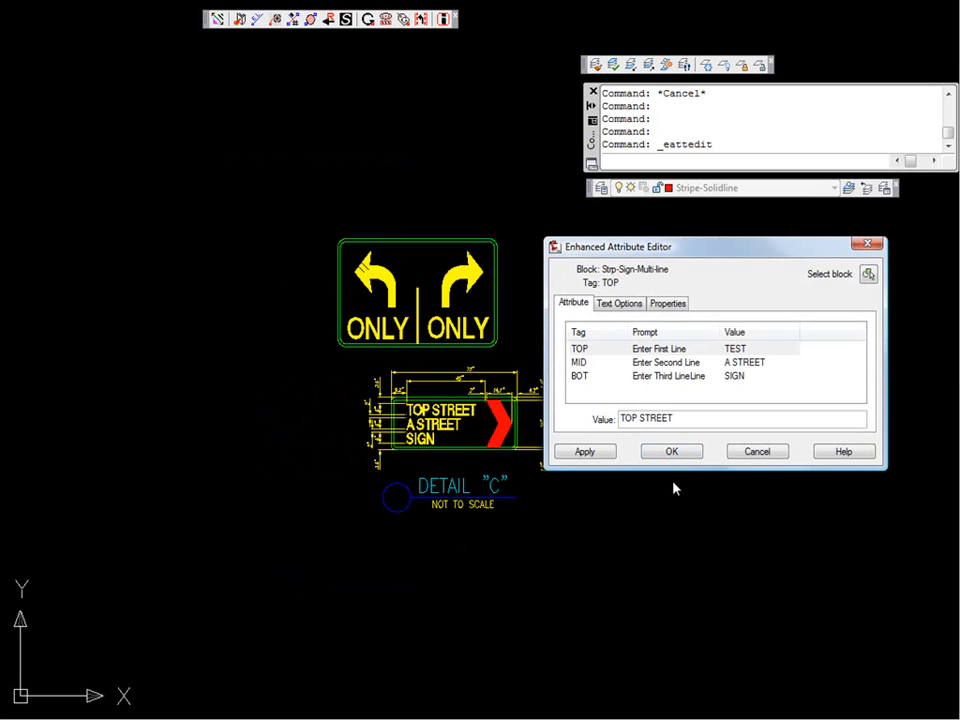
click(679, 456)
Step: Stretch the Detail "C" sign horizontally to an overall width of about 87" and deselect it
scroll(540, 392, up, 3)
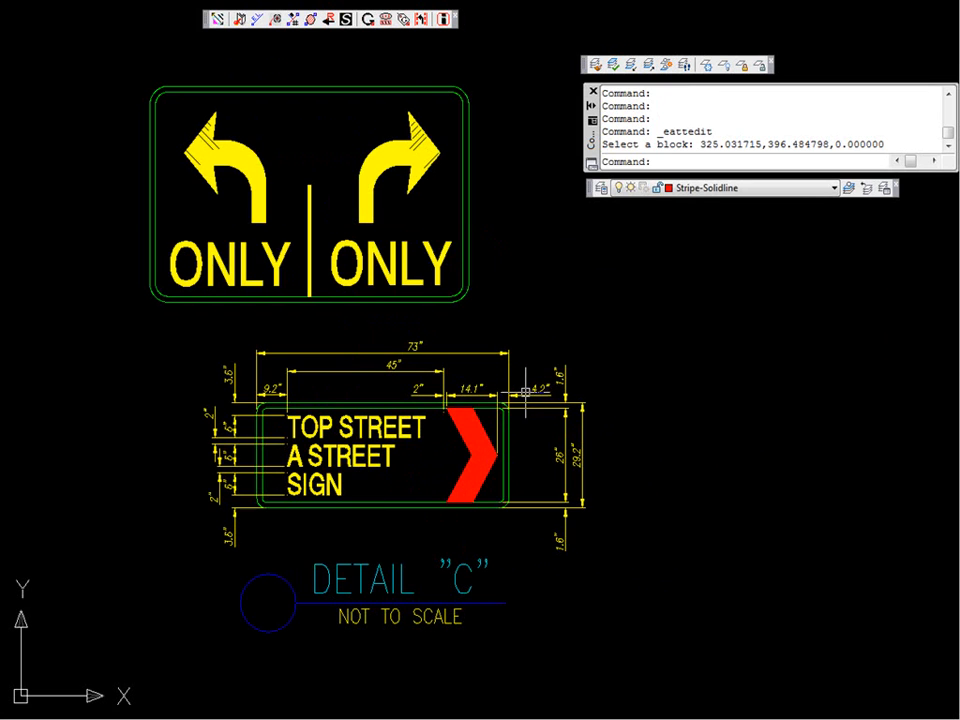
click(510, 422)
scroll(509, 418, up, 3)
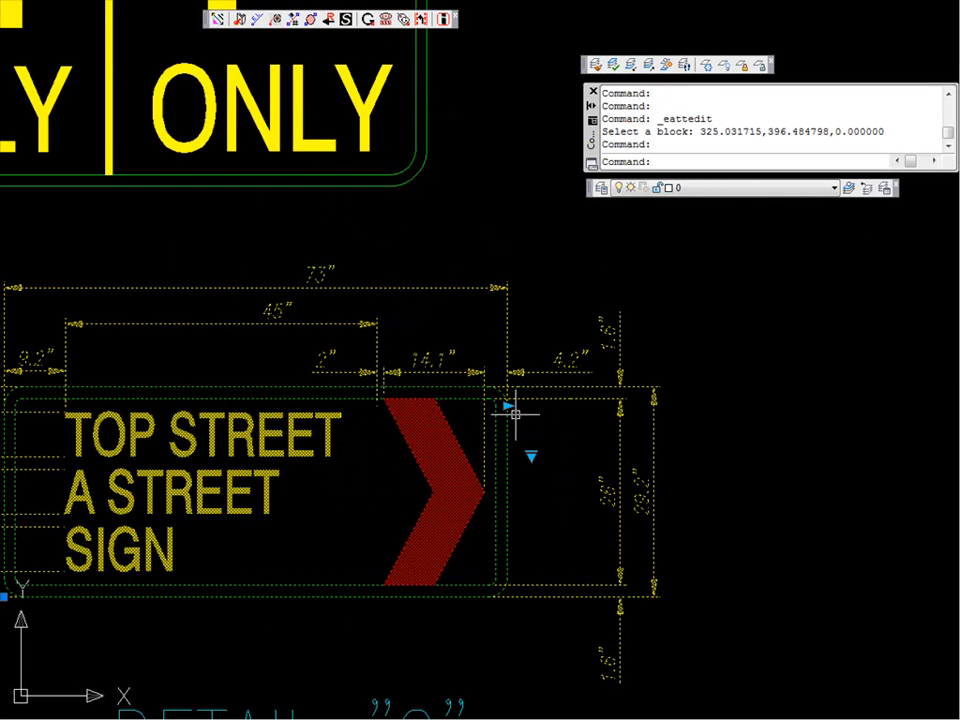
click(509, 406)
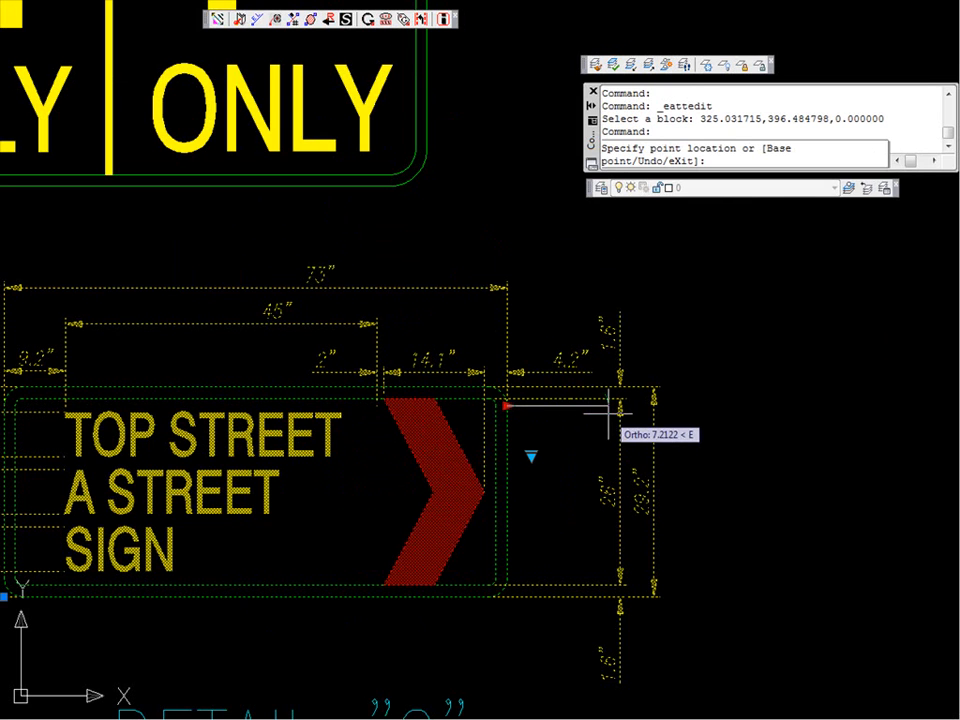
click(608, 420)
scroll(611, 440, down, 3)
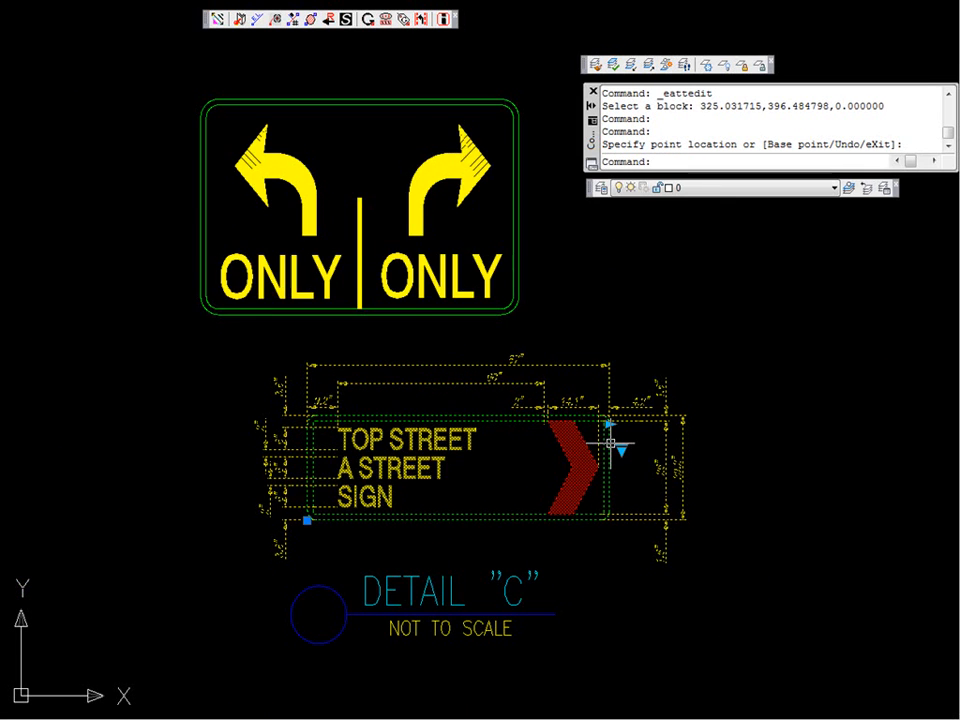
scroll(568, 403, up, 3)
key(Escape)
key(Escape)
key(Escape)
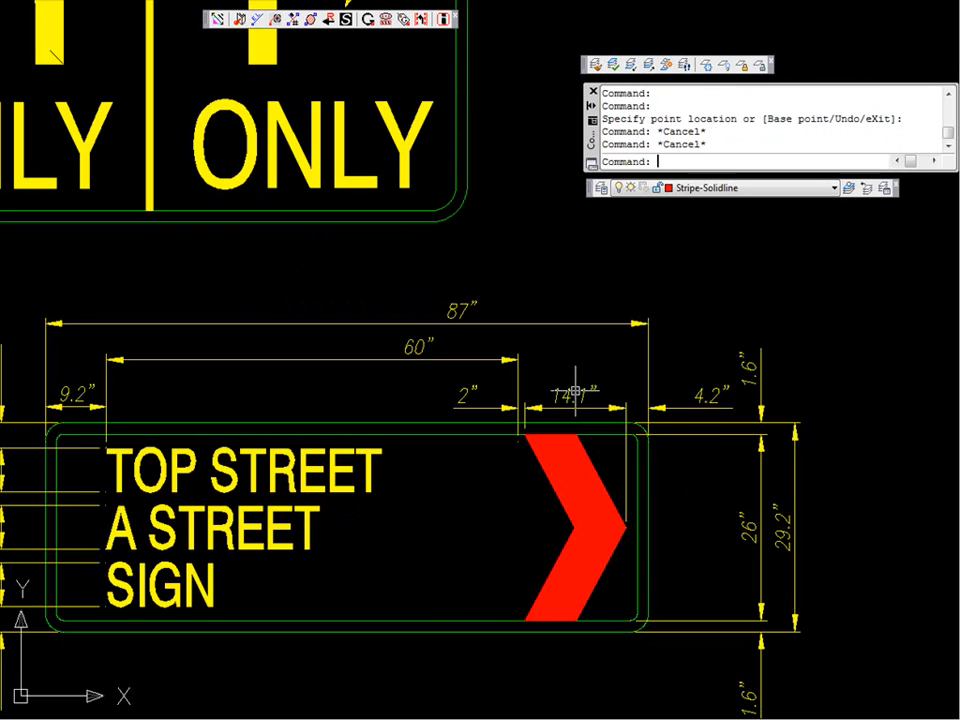
Step: Return the view to the whole intersection striping plan
scroll(487, 347, down, 3)
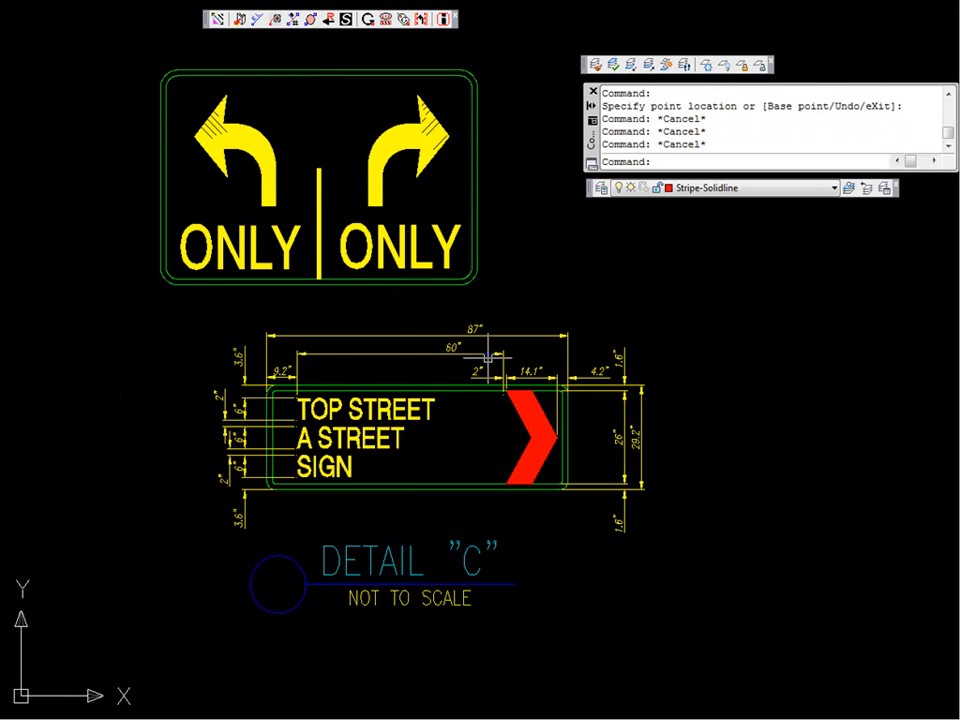
scroll(487, 355, down, 3)
middle_drag(617, 377, 508, 354)
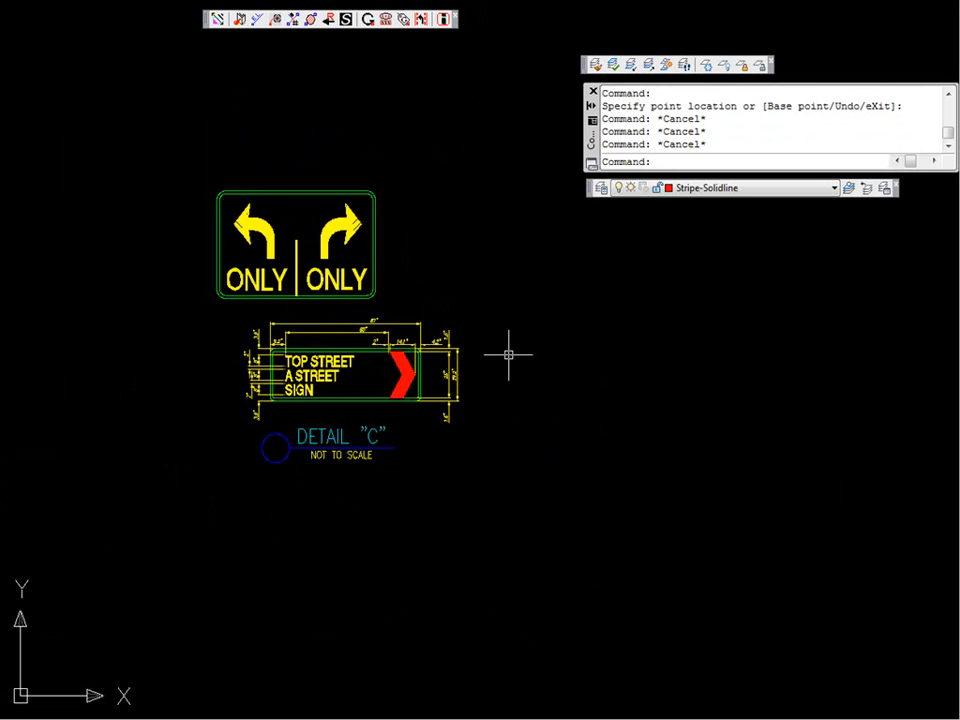
text(VA)
key(Return)
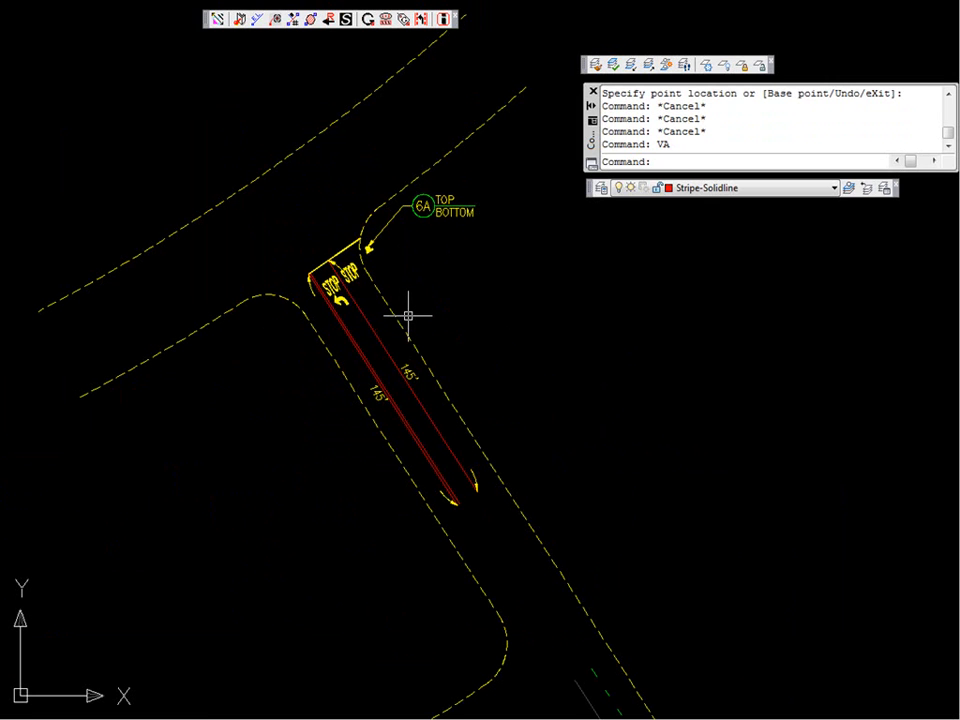